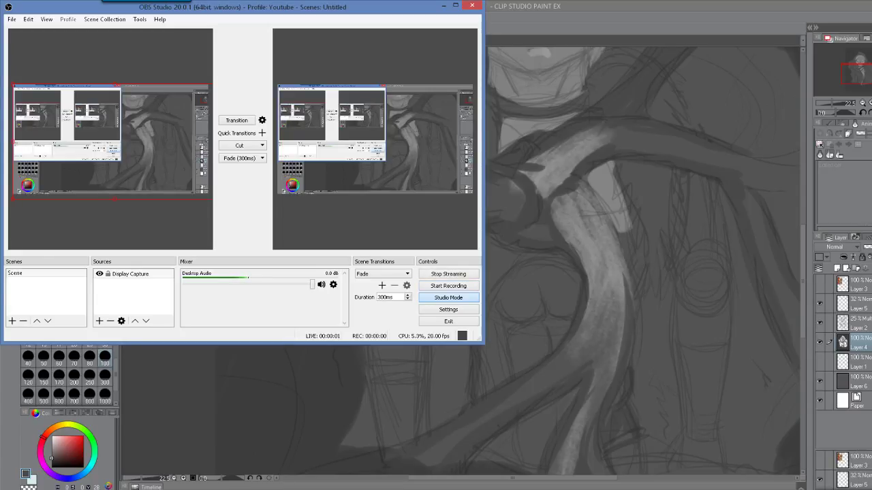
Check the live stream's status on the YouTube Live Dashboard and return to the drawing in Clip Studio Paint
key(alt+Tab)
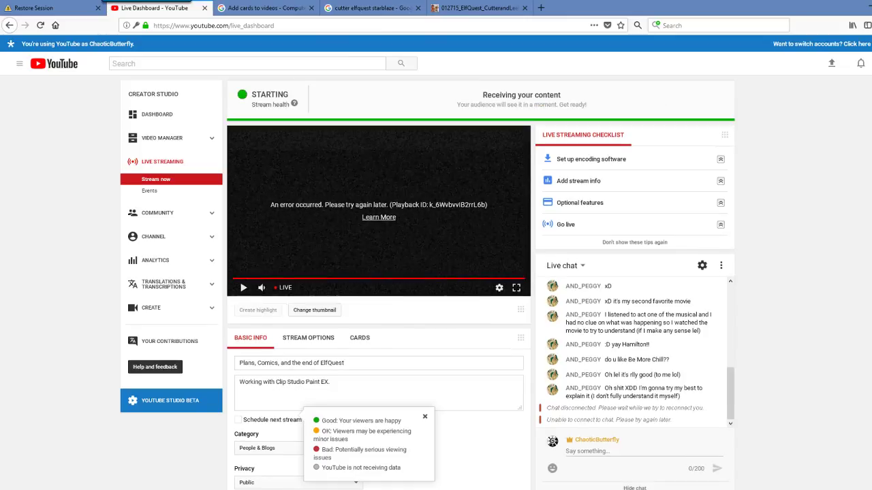
key(alt+Tab)
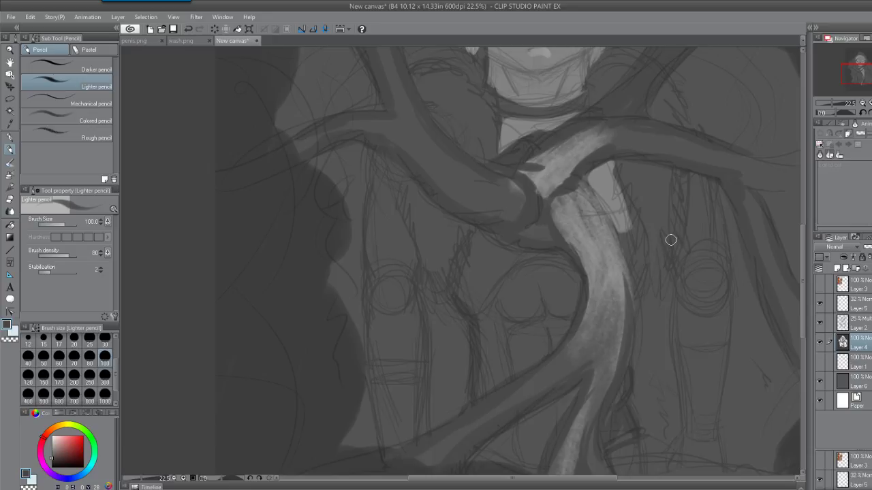
key(alt+Tab)
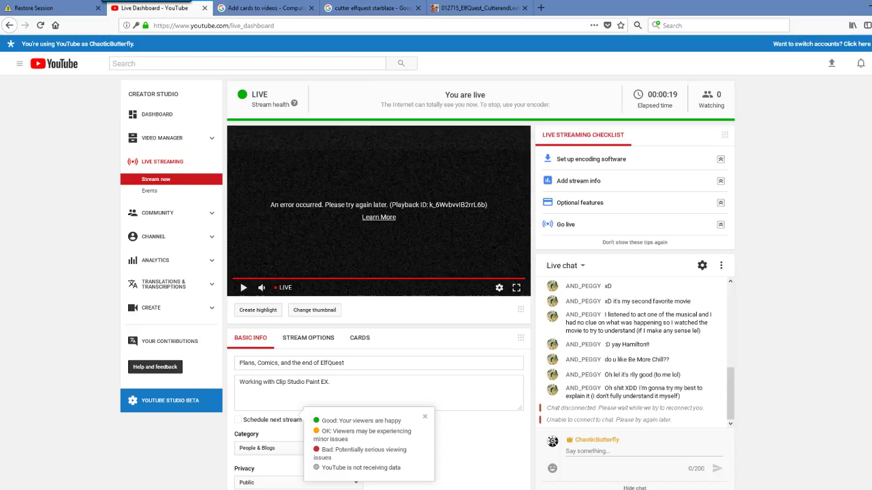
key(alt+Tab)
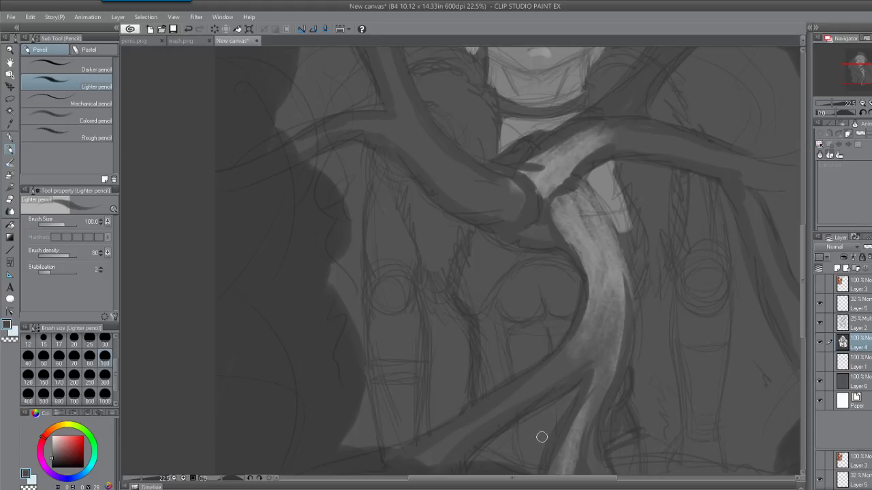
Paint lighter grey along the central curving trunk and its lower-left fork with the Lighter pencil at size 100
drag(454, 441, 426, 462)
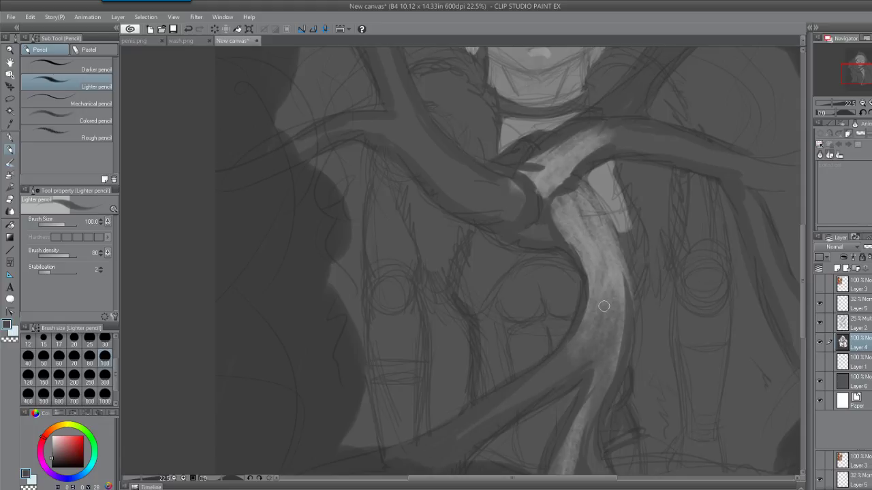
mouse_move(460, 435)
mouse_down()
mouse_move(586, 355)
mouse_move(575, 362)
mouse_up()
drag(538, 388, 587, 328)
drag(564, 376, 595, 332)
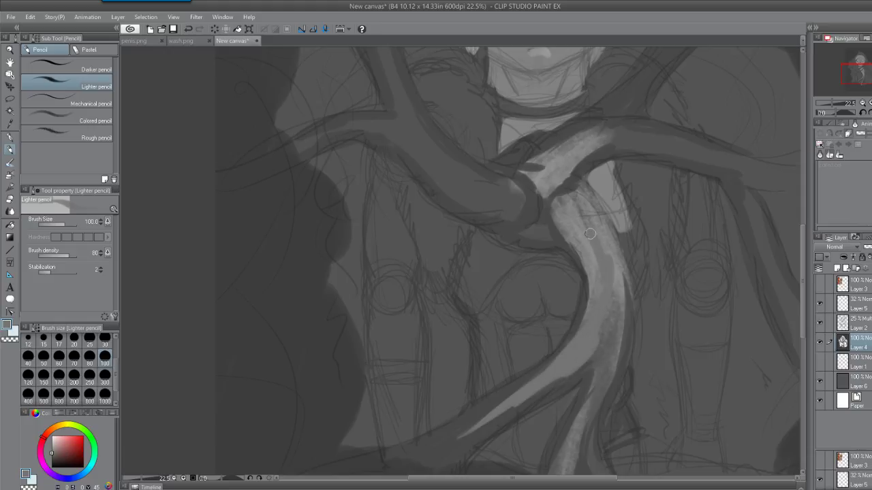
mouse_move(597, 254)
mouse_down()
mouse_move(572, 216)
mouse_move(593, 286)
mouse_move(588, 312)
mouse_up()
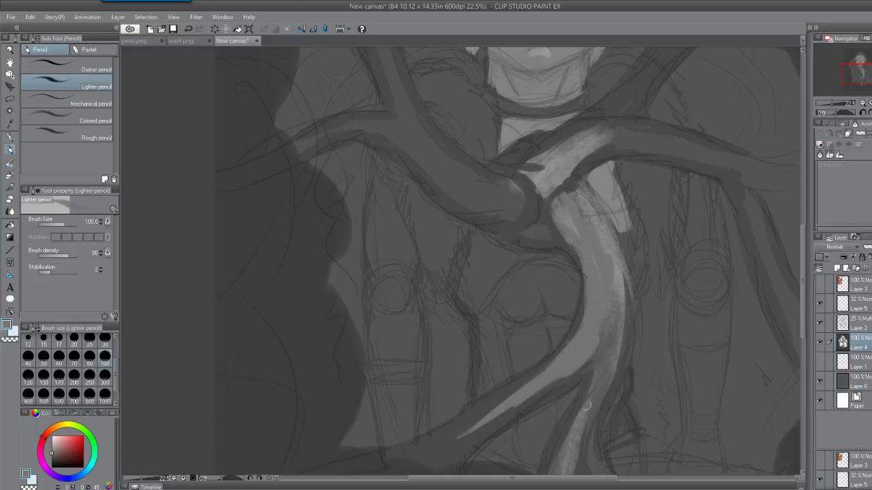
Extend the lighter grey along the trunk's lower-right fork up to where the two forks join
drag(583, 393, 559, 469)
drag(572, 425, 596, 361)
drag(590, 394, 602, 338)
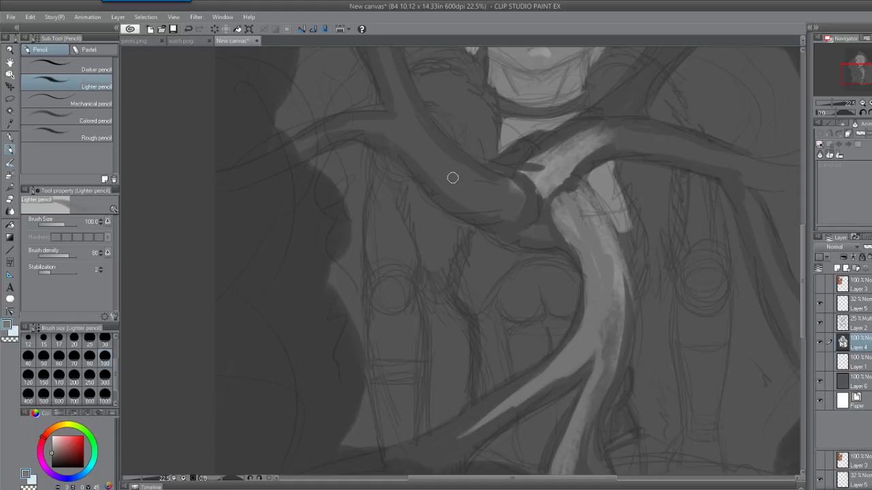
Block in light grey on the torso's left side, the upper-left abdominal muscle and the flank strip below
mouse_move(462, 282)
mouse_down()
mouse_move(485, 297)
mouse_move(463, 295)
mouse_move(484, 311)
mouse_move(485, 276)
mouse_move(474, 280)
mouse_move(470, 267)
mouse_move(486, 262)
mouse_move(500, 277)
mouse_move(514, 260)
mouse_up()
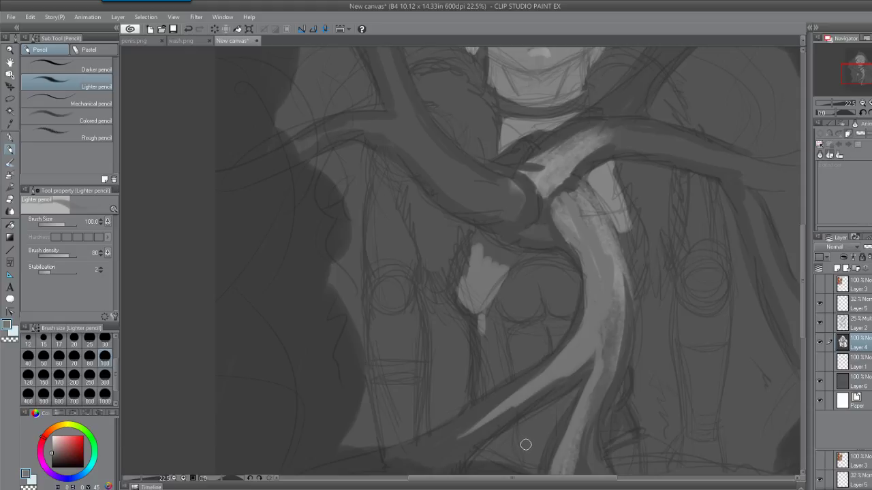
mouse_move(485, 312)
mouse_down()
mouse_move(500, 289)
mouse_move(514, 300)
mouse_move(510, 280)
mouse_move(506, 293)
mouse_move(524, 315)
mouse_move(546, 311)
mouse_up()
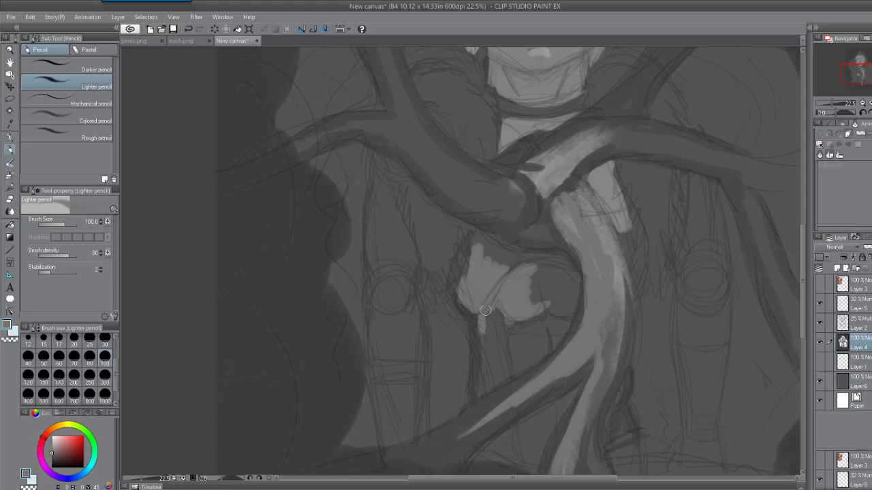
mouse_move(483, 306)
mouse_down()
mouse_move(493, 351)
mouse_move(486, 342)
mouse_up()
mouse_move(480, 327)
mouse_down()
mouse_move(492, 379)
mouse_move(499, 352)
mouse_move(491, 391)
mouse_up()
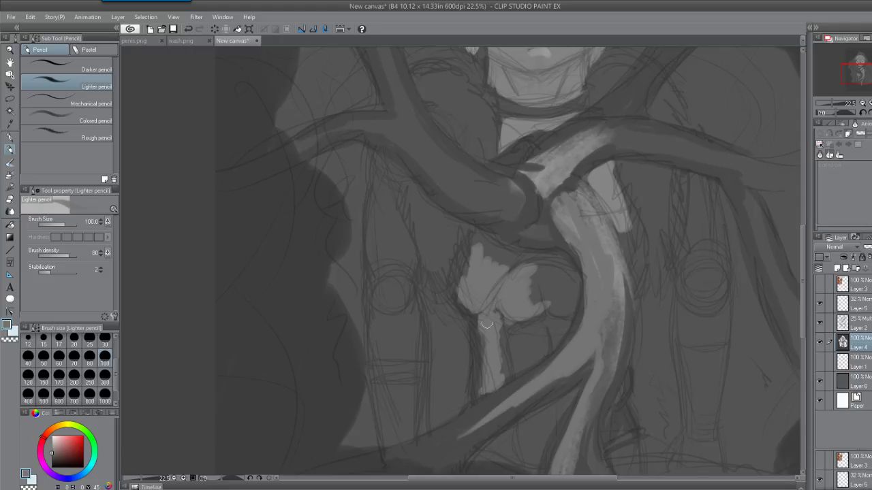
drag(479, 385, 473, 327)
drag(501, 373, 496, 314)
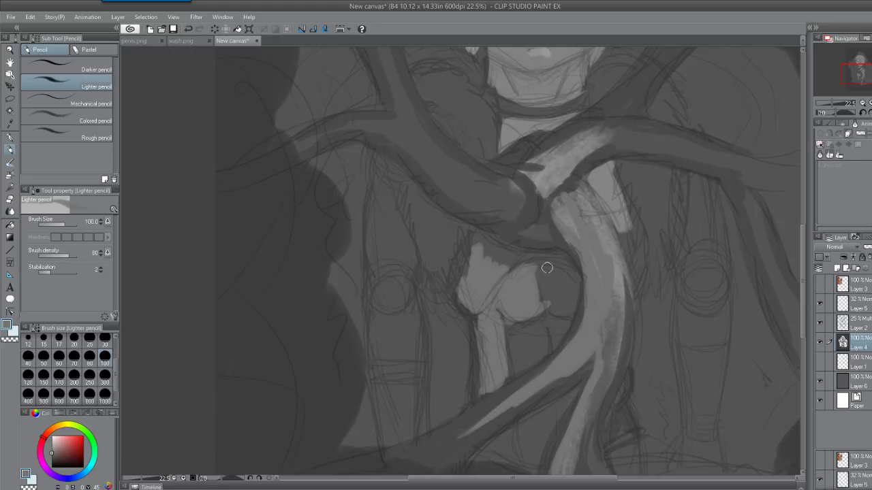
Fill the remaining abdominal muscles beside the trunk in light grey and extend the side patch up to the branch
mouse_move(548, 270)
mouse_down()
mouse_move(555, 300)
mouse_move(568, 279)
mouse_up()
mouse_move(479, 253)
mouse_down()
mouse_move(509, 249)
mouse_move(517, 264)
mouse_up()
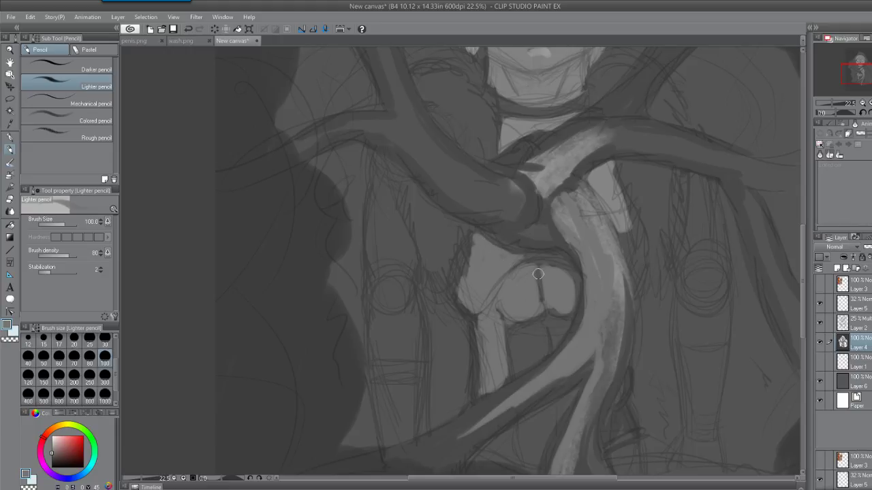
mouse_move(522, 344)
mouse_down()
mouse_move(523, 334)
mouse_move(531, 335)
mouse_move(521, 354)
mouse_move(525, 346)
mouse_move(540, 349)
mouse_move(563, 322)
mouse_up()
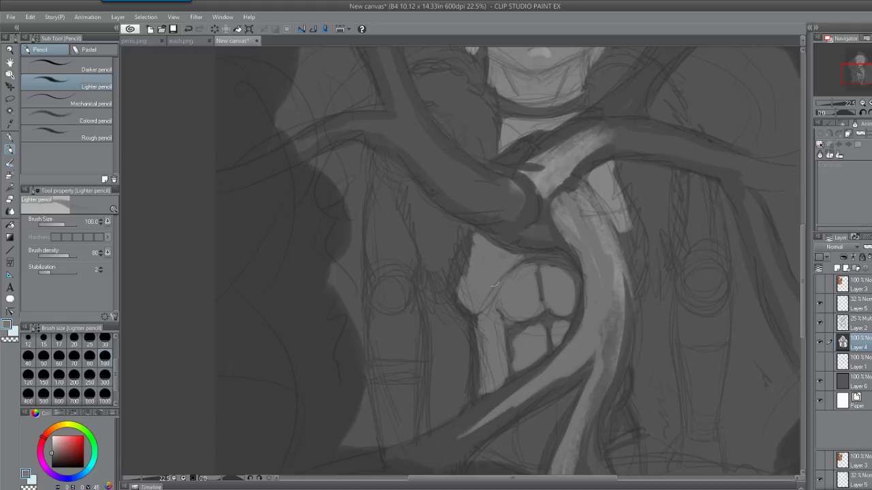
Block in light grey on the central figure's arm left of the torso, from below the branch to the wristband
mouse_move(388, 256)
mouse_down()
mouse_move(380, 233)
mouse_move(394, 218)
mouse_move(399, 263)
mouse_move(376, 204)
mouse_move(373, 162)
mouse_move(399, 237)
mouse_move(401, 276)
mouse_move(386, 291)
mouse_move(398, 265)
mouse_move(382, 129)
mouse_move(382, 190)
mouse_move(396, 139)
mouse_move(406, 137)
mouse_move(389, 183)
mouse_up()
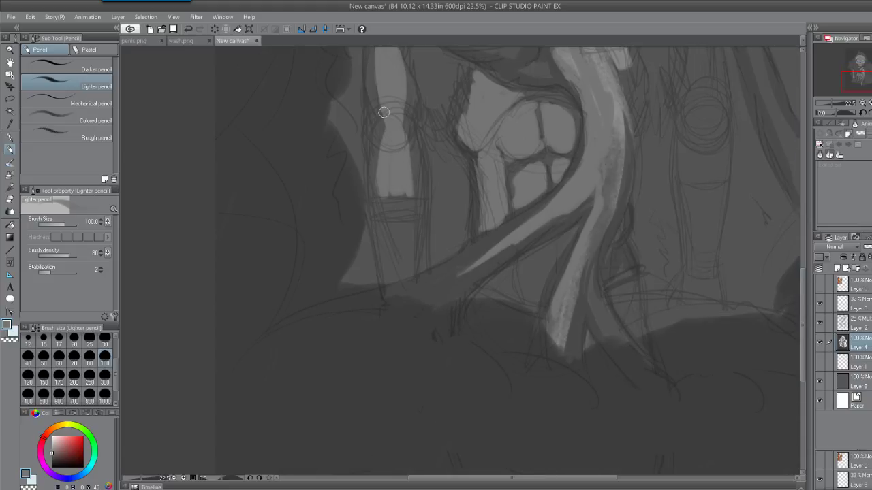
drag(383, 112, 288, 370)
drag(288, 272, 293, 402)
drag(293, 273, 303, 361)
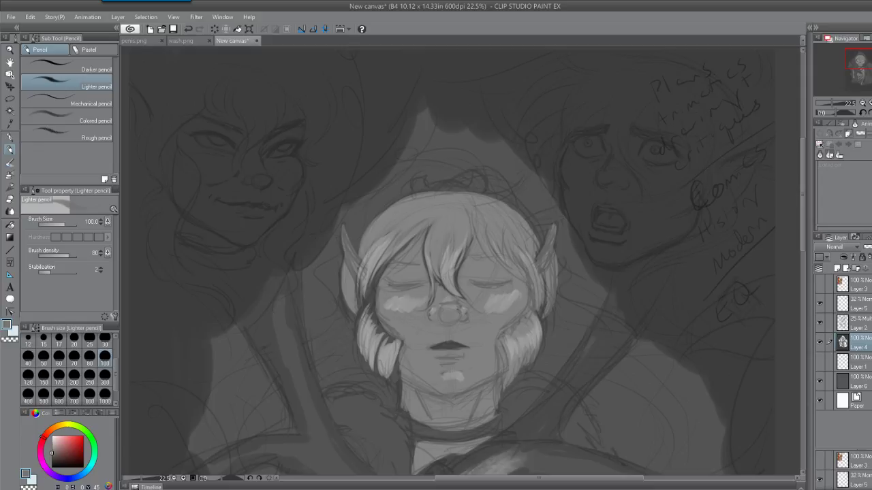
Block in light grey on the arm right of the torso, from below the branch through the elbow to the wristband
scroll(730, 346, down, 5)
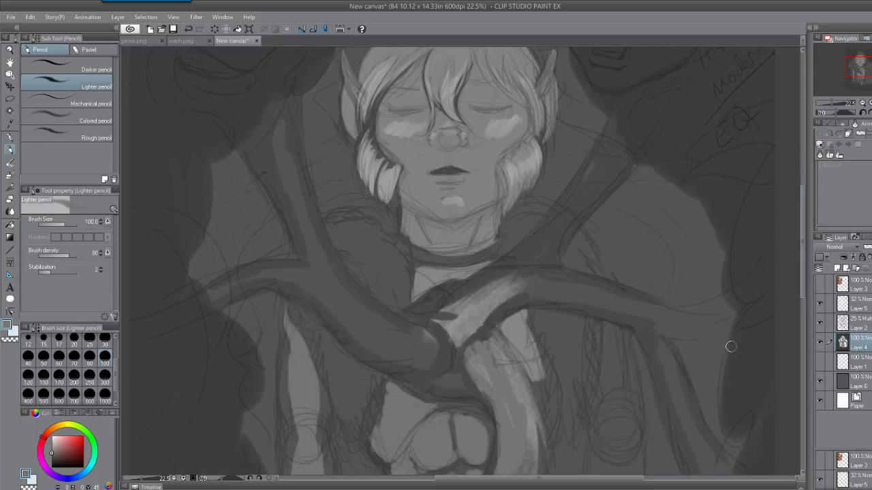
scroll(622, 265, down, 4)
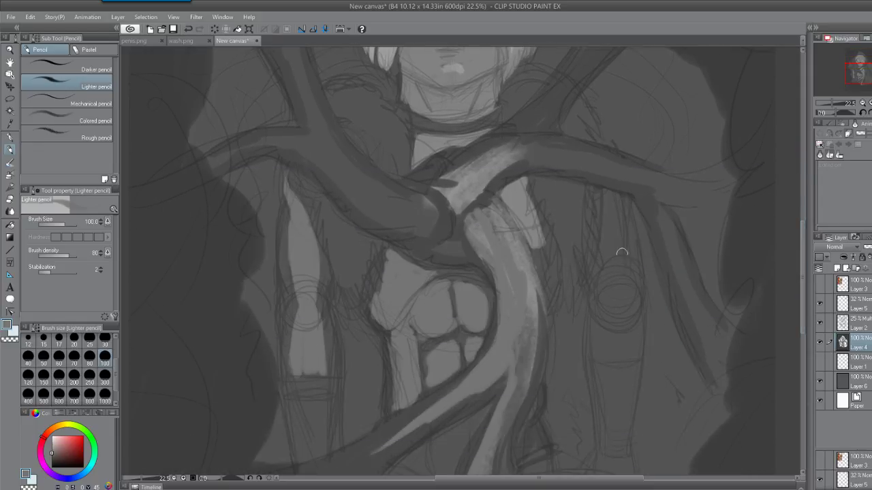
mouse_move(622, 264)
mouse_down()
mouse_move(608, 229)
mouse_move(603, 249)
mouse_move(606, 218)
mouse_move(607, 295)
mouse_move(617, 259)
mouse_move(605, 204)
mouse_up()
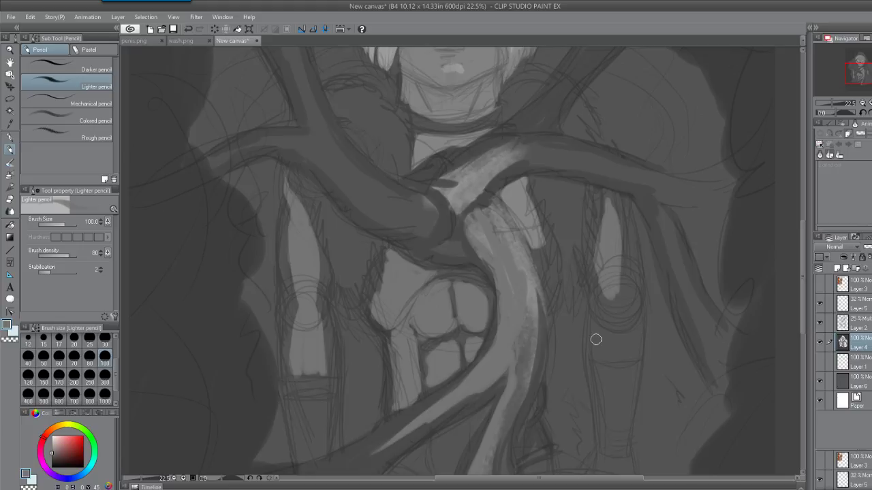
mouse_move(613, 292)
mouse_down()
mouse_move(602, 361)
mouse_move(613, 368)
mouse_move(621, 306)
mouse_move(605, 316)
mouse_move(604, 286)
mouse_up()
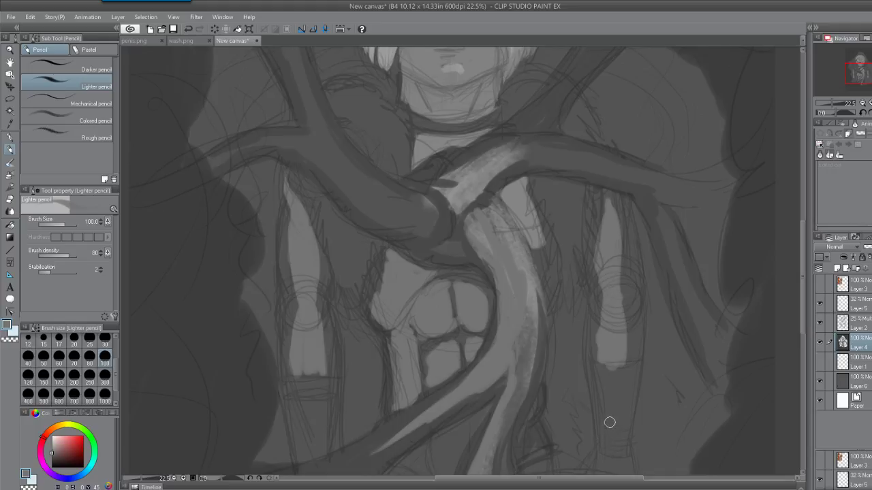
Widen the light grey fill on both arms to cover the upper arms, elbows and forearms out to the sketch lines
mouse_move(293, 281)
mouse_down()
mouse_move(291, 208)
mouse_move(294, 378)
mouse_move(320, 247)
mouse_up()
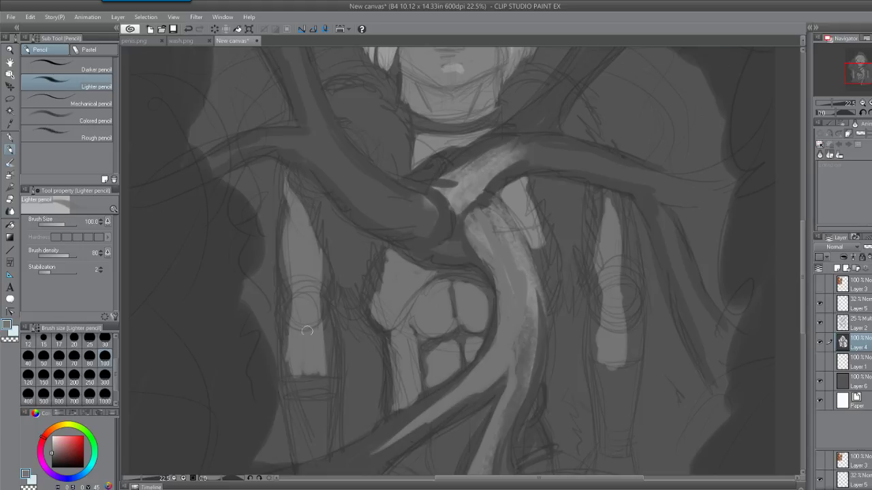
mouse_move(300, 369)
mouse_down()
mouse_move(293, 372)
mouse_move(294, 316)
mouse_move(286, 349)
mouse_move(290, 301)
mouse_up()
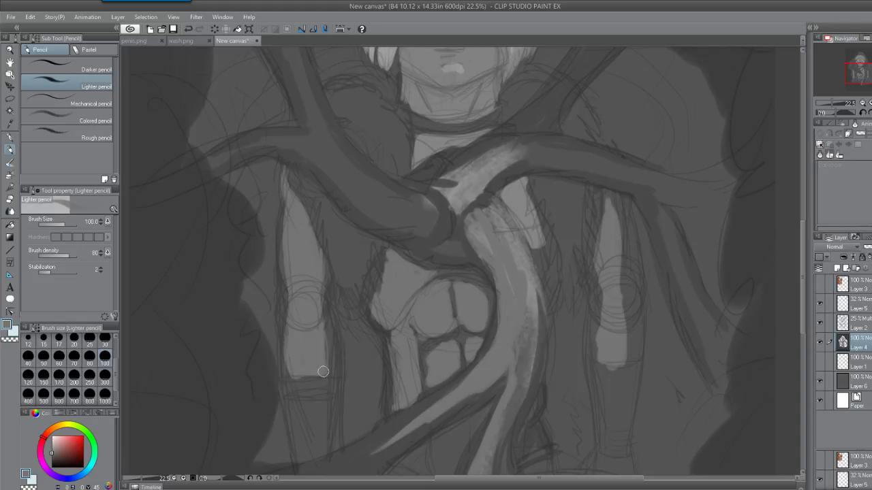
scroll(668, 414, down, 4)
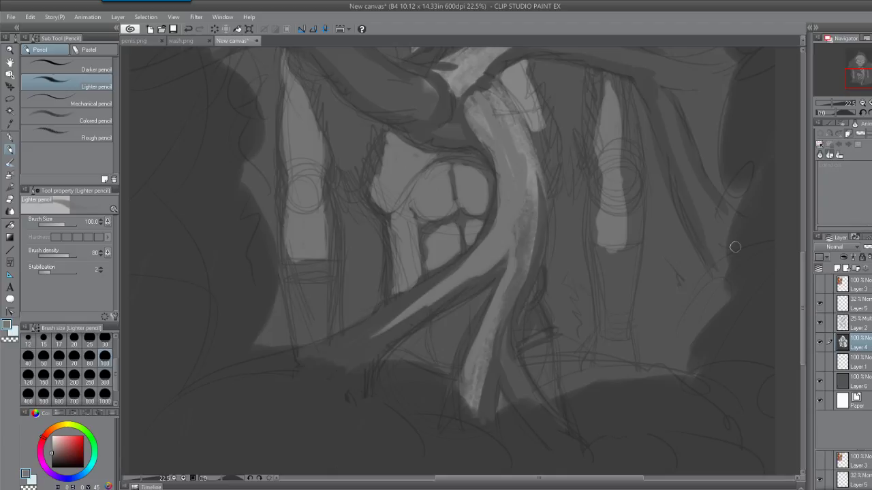
scroll(735, 247, right, 2)
scroll(418, 259, up, 5)
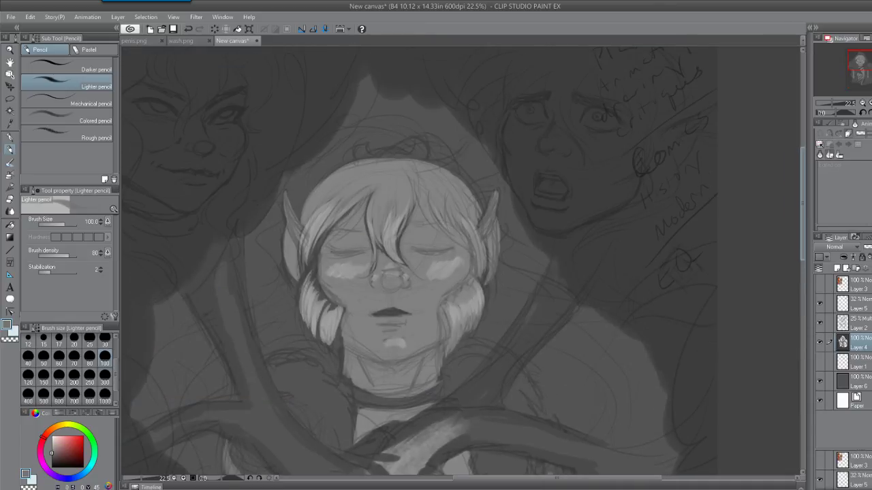
scroll(419, 259, up, 5)
scroll(419, 259, down, 3)
scroll(419, 272, down, 3)
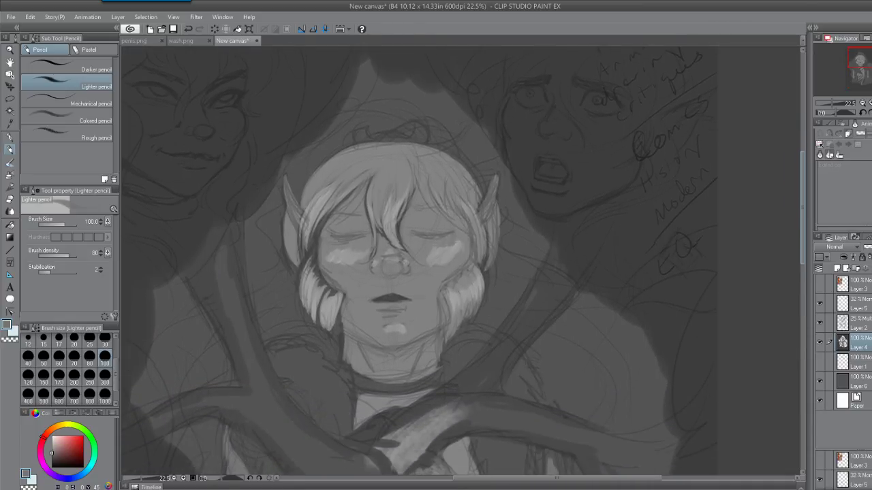
scroll(602, 416, down, 6)
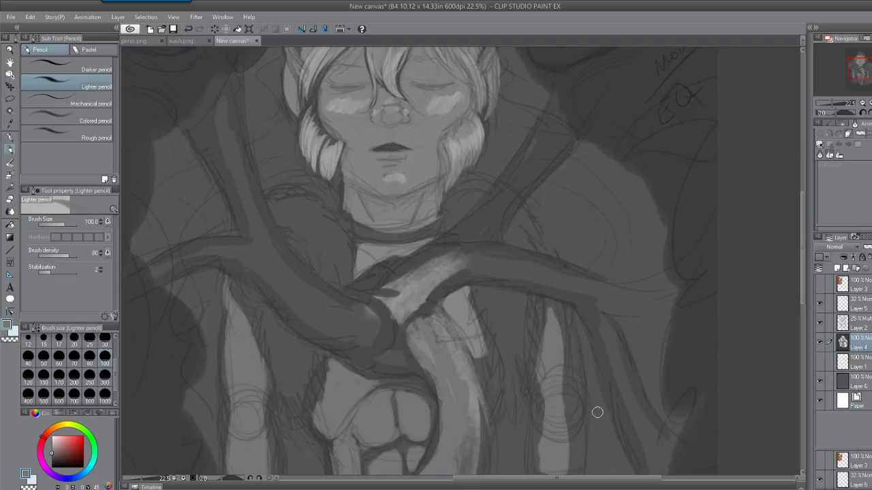
scroll(794, 326, down, 6)
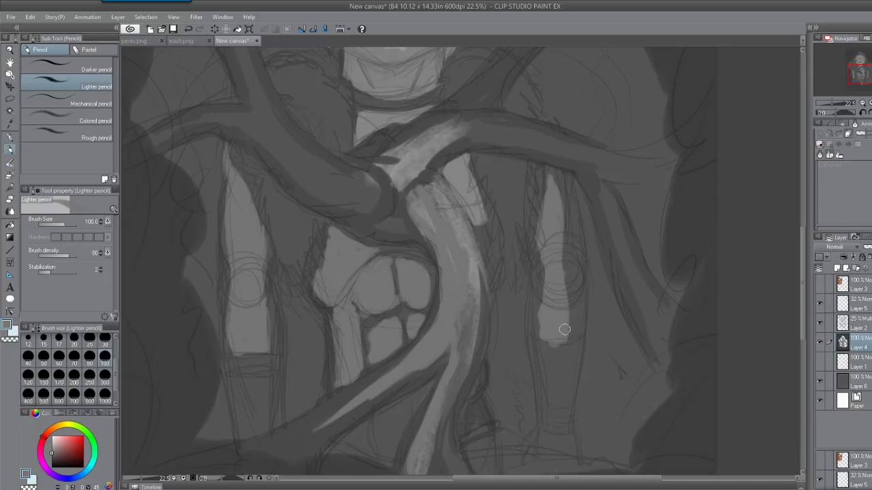
mouse_move(565, 240)
mouse_down()
mouse_move(560, 269)
mouse_move(561, 211)
mouse_move(550, 193)
mouse_move(558, 174)
mouse_move(570, 336)
mouse_move(549, 335)
mouse_move(546, 222)
mouse_up()
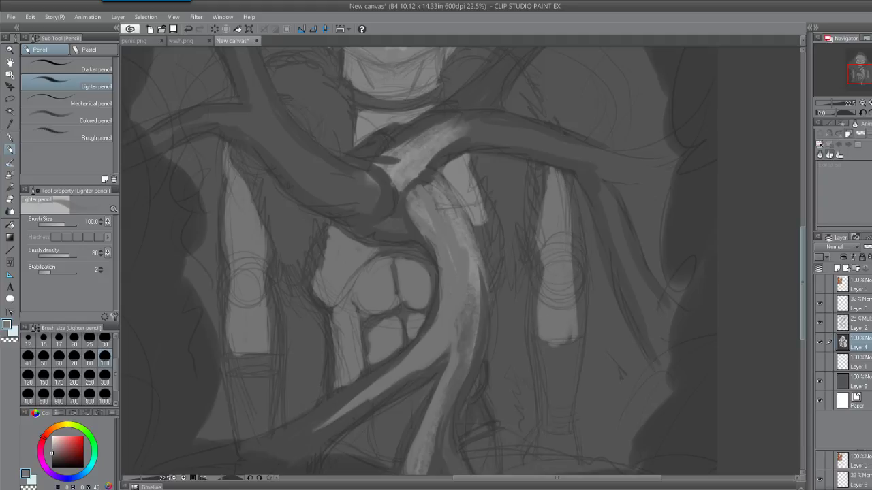
Touch up the bangs and side hair above the central figure's closed eyes with grey strokes
scroll(797, 211, up, 5)
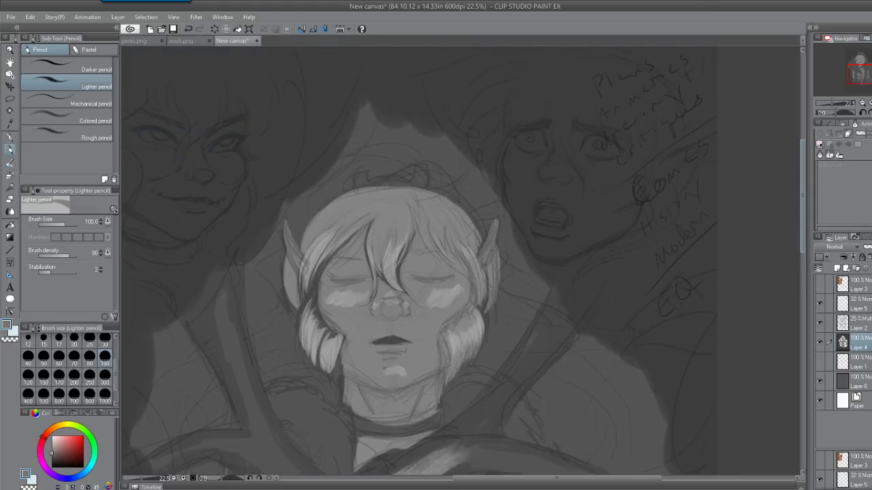
scroll(536, 463, left, 4)
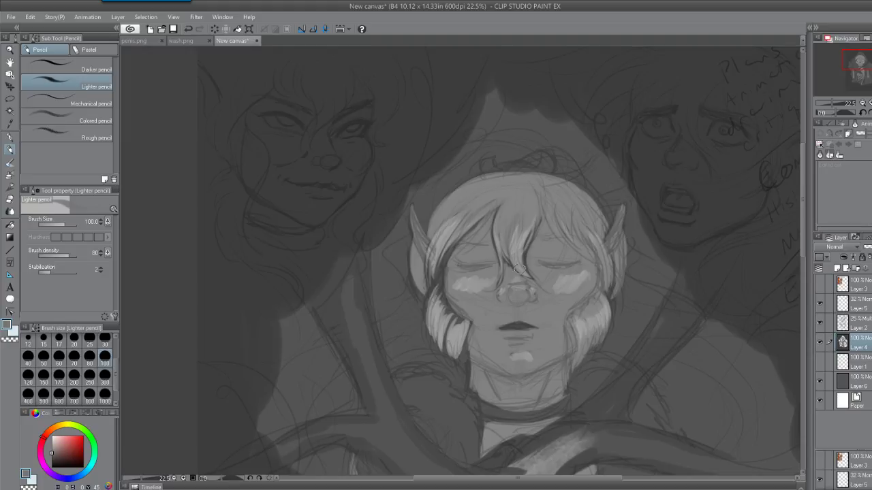
drag(494, 218, 502, 256)
mouse_move(440, 269)
mouse_down()
mouse_move(468, 232)
mouse_move(461, 205)
mouse_up()
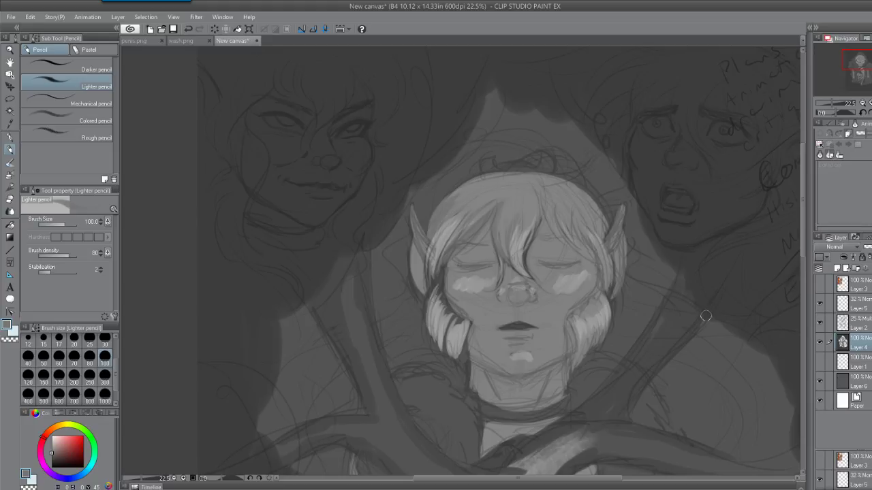
Block in light grey on the shouting face at upper right, covering the cheeks, nose bridge, jaw edge and chin
drag(647, 388, 656, 378)
mouse_move(713, 158)
mouse_down()
mouse_move(712, 173)
mouse_move(721, 175)
mouse_move(739, 150)
mouse_move(735, 164)
mouse_move(750, 157)
mouse_move(712, 152)
mouse_move(732, 149)
mouse_up()
mouse_move(636, 154)
mouse_down()
mouse_move(636, 138)
mouse_move(644, 156)
mouse_move(695, 154)
mouse_move(698, 145)
mouse_move(701, 169)
mouse_move(722, 172)
mouse_up()
mouse_move(634, 175)
mouse_down()
mouse_move(663, 234)
mouse_move(673, 233)
mouse_move(667, 242)
mouse_move(665, 231)
mouse_move(678, 240)
mouse_move(681, 228)
mouse_up()
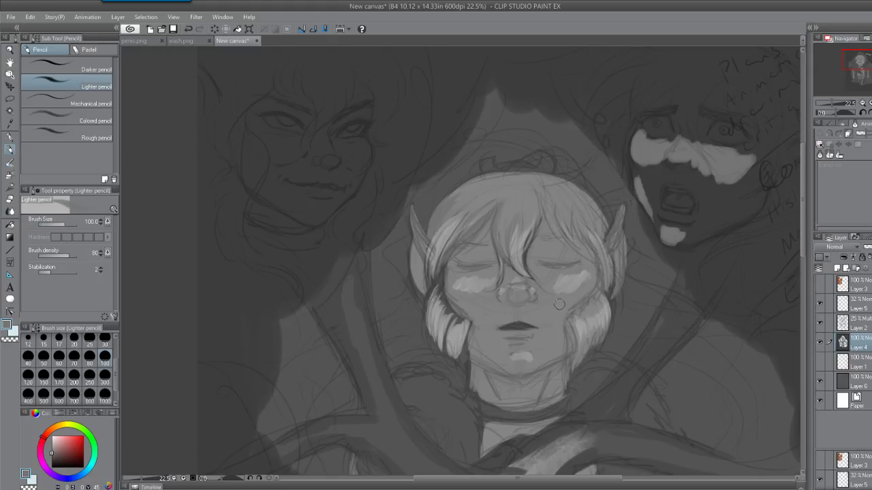
Paint light grey patches on both cheeks and the nose bridge of the smirking face at upper left
drag(267, 135, 290, 141)
mouse_move(357, 146)
mouse_down()
mouse_move(350, 145)
mouse_move(367, 162)
mouse_move(328, 140)
mouse_move(326, 126)
mouse_move(328, 147)
mouse_move(327, 124)
mouse_up()
mouse_move(274, 143)
mouse_down()
mouse_move(267, 139)
mouse_move(273, 147)
mouse_move(319, 145)
mouse_up()
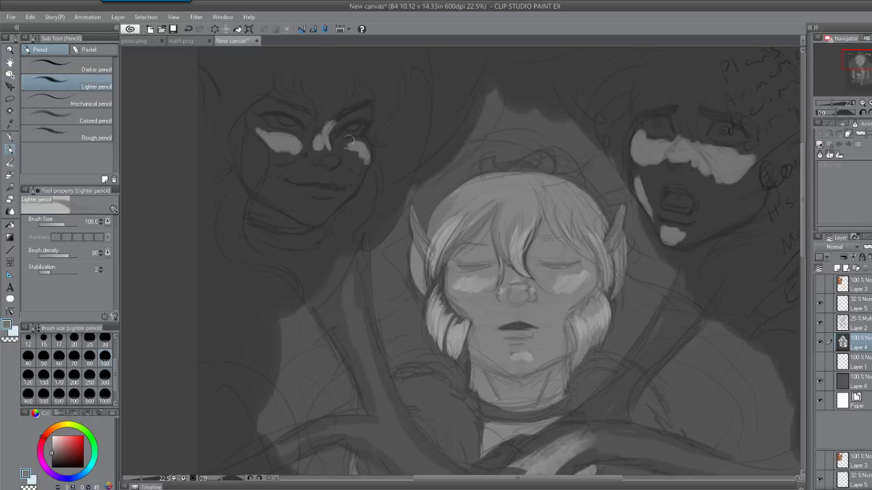
mouse_move(346, 143)
mouse_down()
mouse_move(350, 151)
mouse_move(352, 140)
mouse_up()
Paint light grey along the shouting face's jawline and around its nose and open mouth
mouse_move(687, 237)
mouse_down()
mouse_move(752, 208)
mouse_move(758, 196)
mouse_move(680, 240)
mouse_move(751, 203)
mouse_move(741, 212)
mouse_up()
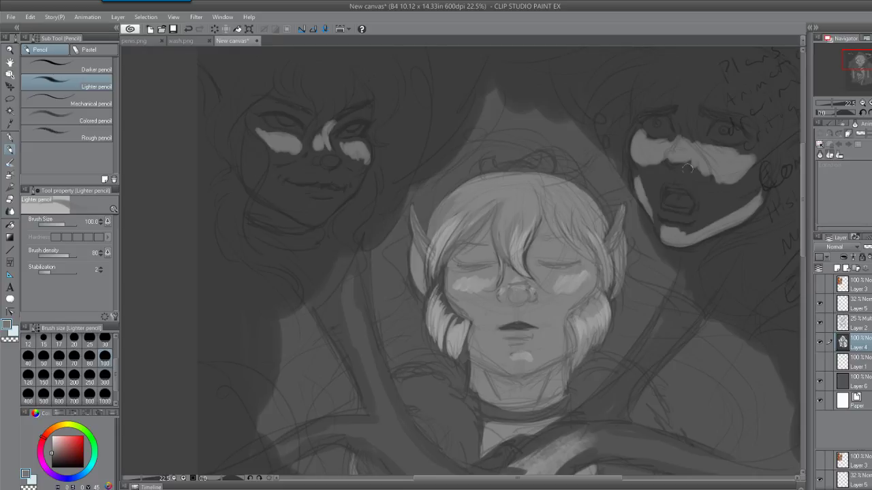
mouse_move(681, 181)
mouse_down()
mouse_move(669, 180)
mouse_move(702, 205)
mouse_up()
mouse_move(665, 178)
mouse_down()
mouse_move(657, 171)
mouse_move(655, 186)
mouse_move(662, 161)
mouse_move(694, 176)
mouse_move(674, 178)
mouse_move(667, 174)
mouse_move(701, 176)
mouse_move(682, 178)
mouse_move(702, 195)
mouse_up()
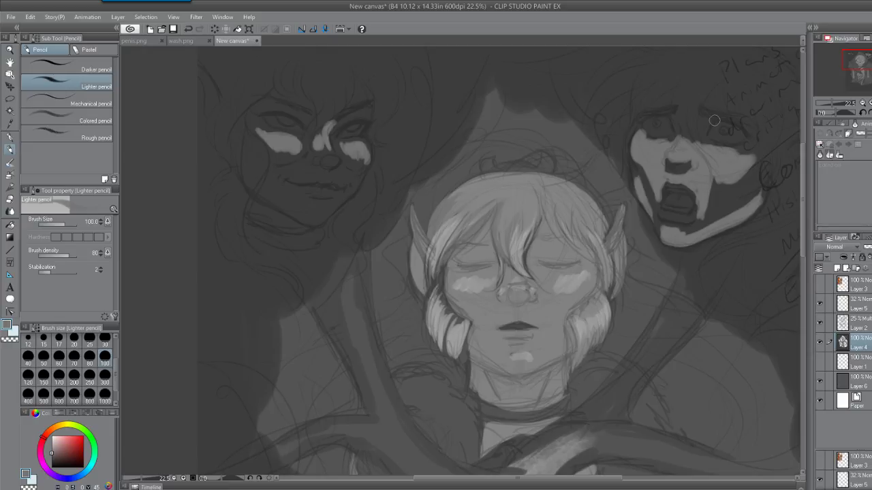
Extend light grey on the shouting face around the mouth, down to the chin, and on the cheek beneath the eye
mouse_move(714, 179)
mouse_down()
mouse_move(709, 204)
mouse_move(701, 188)
mouse_move(660, 224)
mouse_move(652, 212)
mouse_move(653, 235)
mouse_up()
mouse_move(704, 208)
mouse_down()
mouse_move(693, 231)
mouse_move(701, 221)
mouse_up()
mouse_move(726, 176)
mouse_down()
mouse_move(713, 194)
mouse_move(753, 163)
mouse_move(748, 149)
mouse_move(760, 140)
mouse_move(743, 147)
mouse_up()
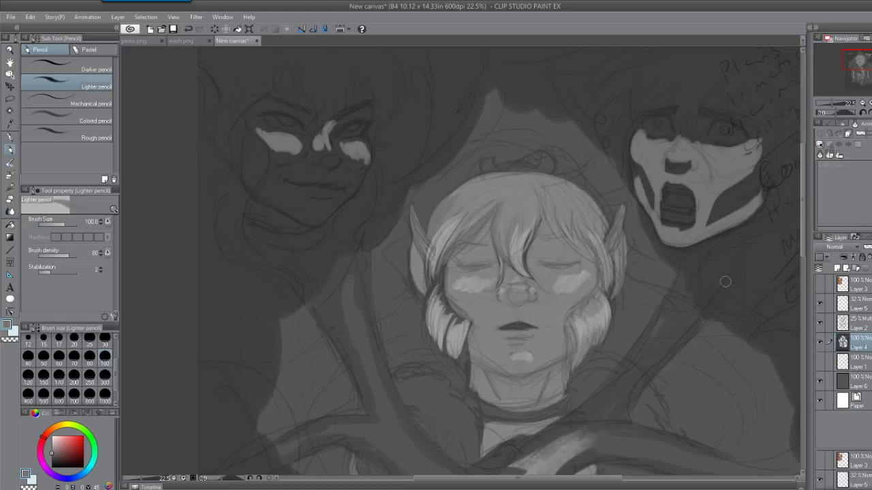
Switch to the web browser and run a Google image search for "elfquest book 4"
key(alt+Tab)
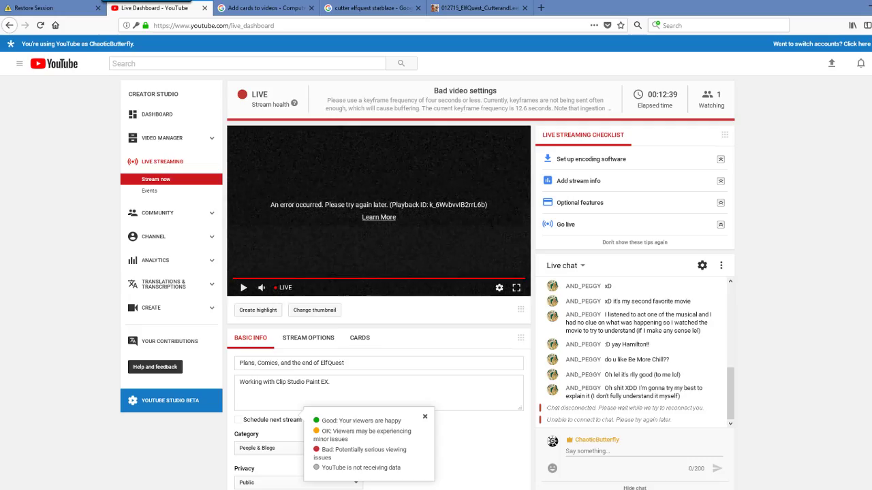
key(ctrl+l)
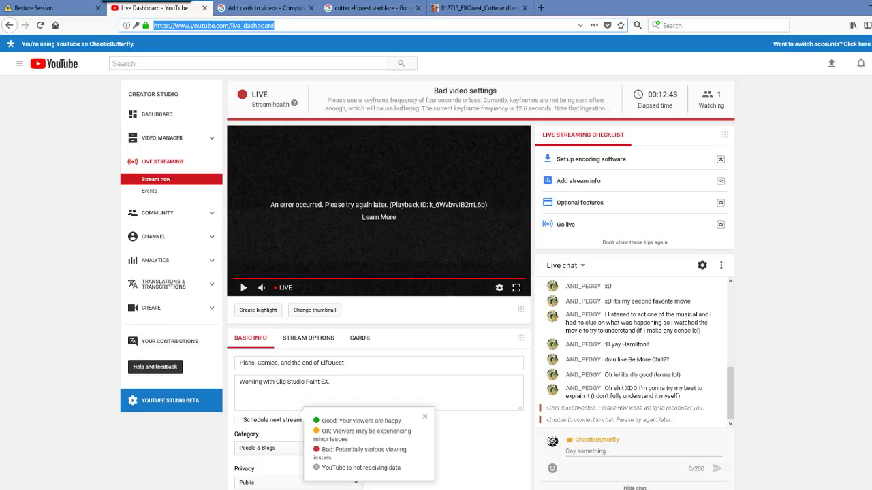
text(elfquest)
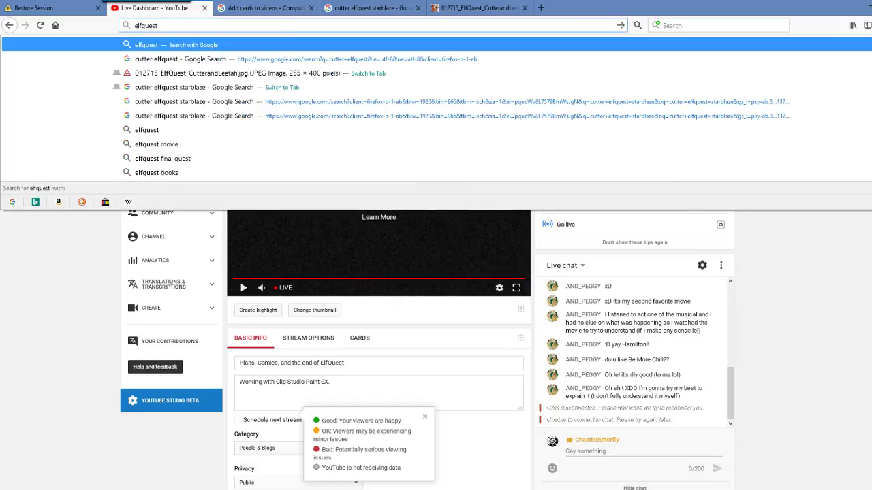
text( book 4)
key(Return)
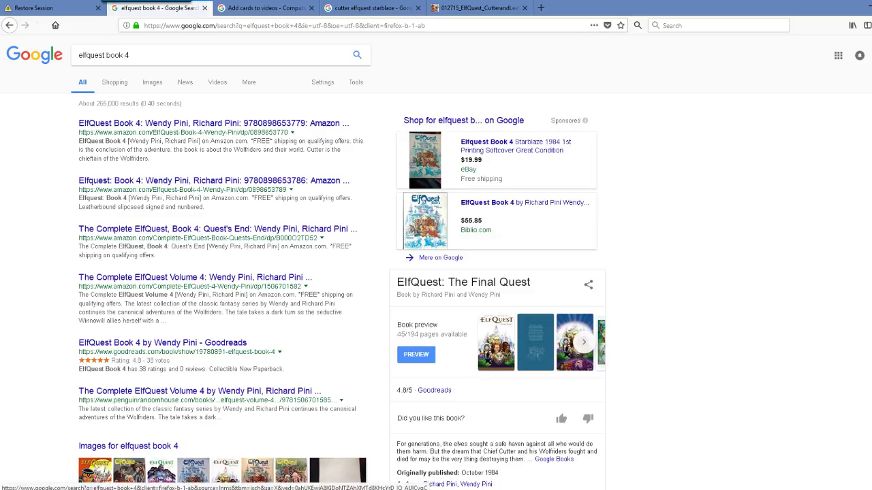
click(152, 82)
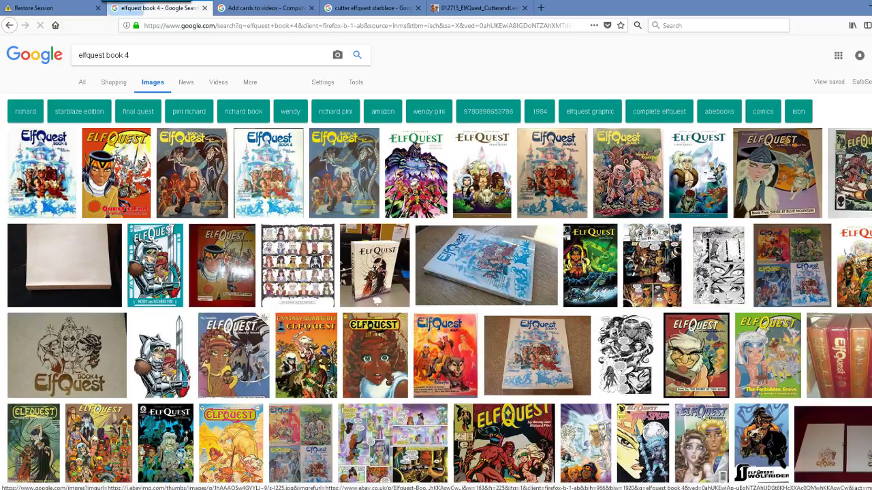
Browse the image results and preview the yellow-bordered comic page and the related page showing a crowded dance scene
scroll(436, 272, down, 5)
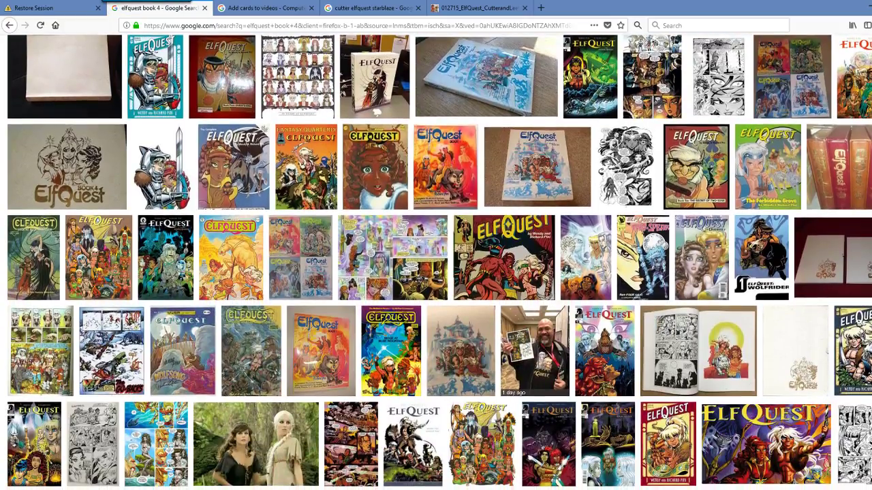
scroll(436, 272, down, 2)
scroll(435, 273, down, 5)
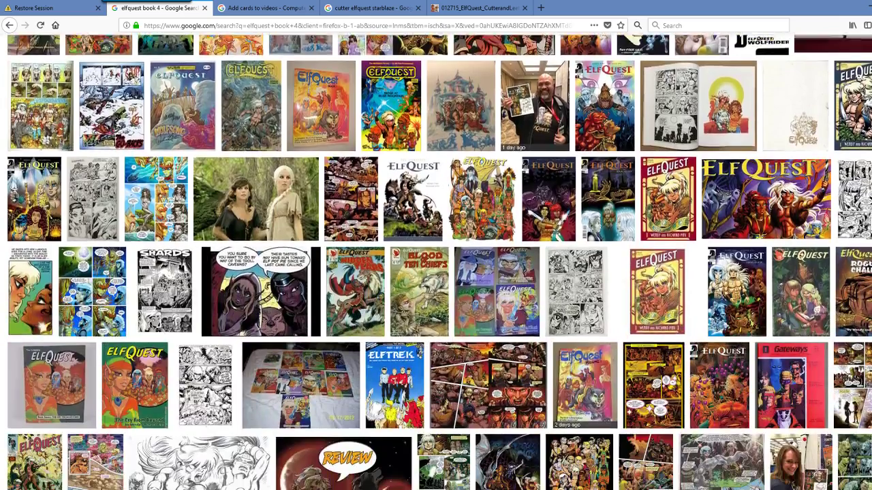
scroll(436, 272, down, 3)
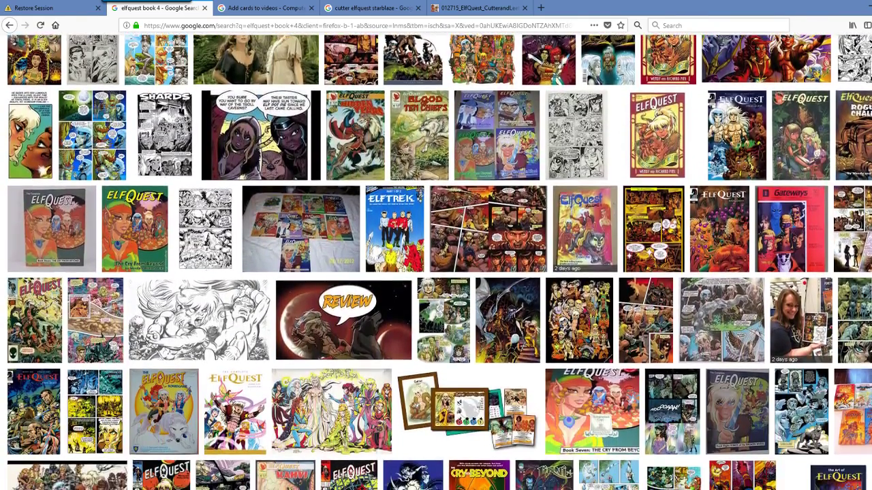
scroll(440, 262, down, 1)
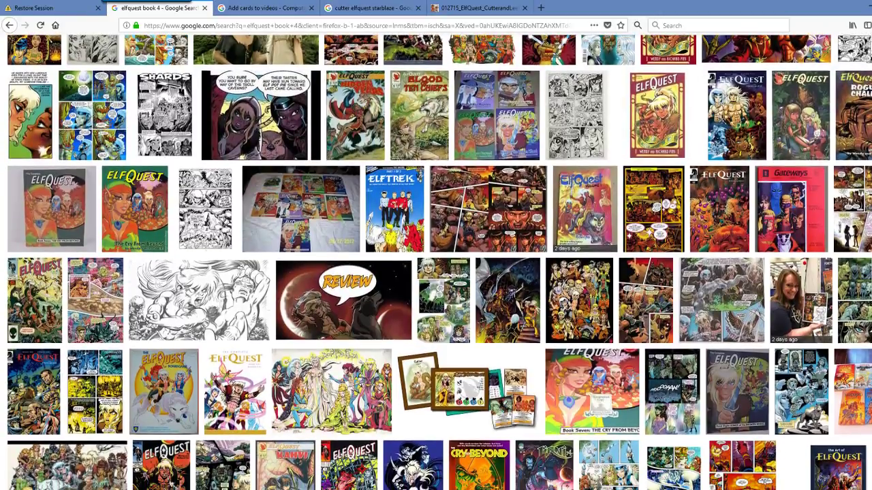
scroll(652, 198, down, 1)
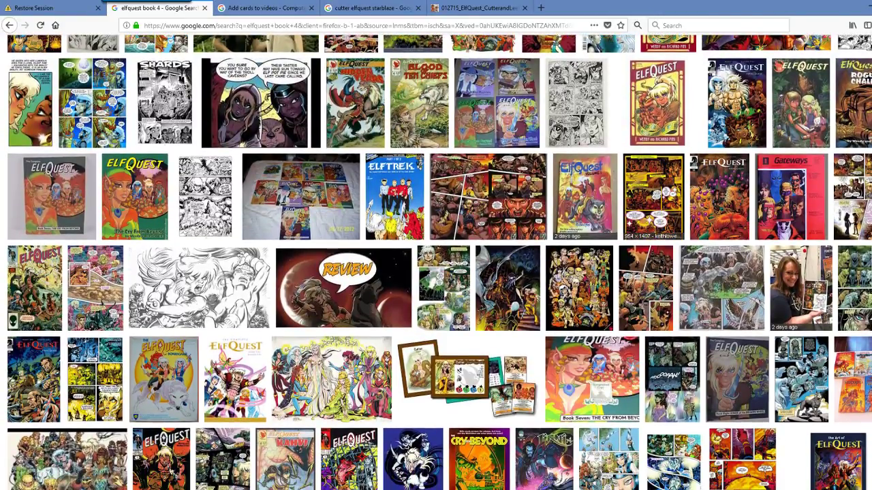
click(653, 198)
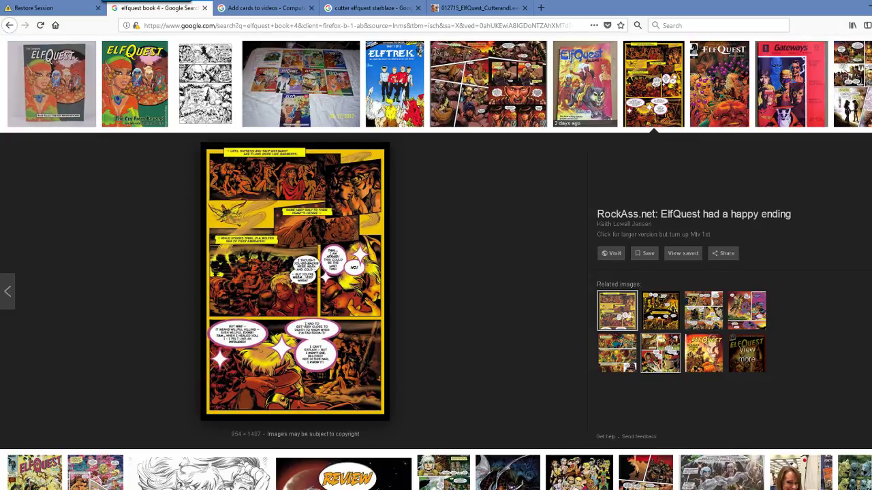
click(660, 310)
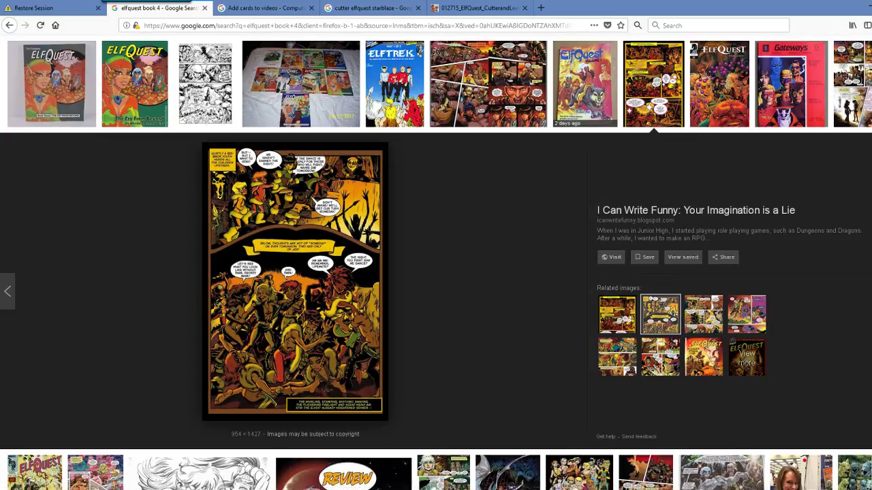
Open the "I Can Write Funny" source page in a separate tab and the full-size elfquest_dance.jpg from the RockAss.net post
right_click(319, 300)
click(340, 306)
key(alt+Left)
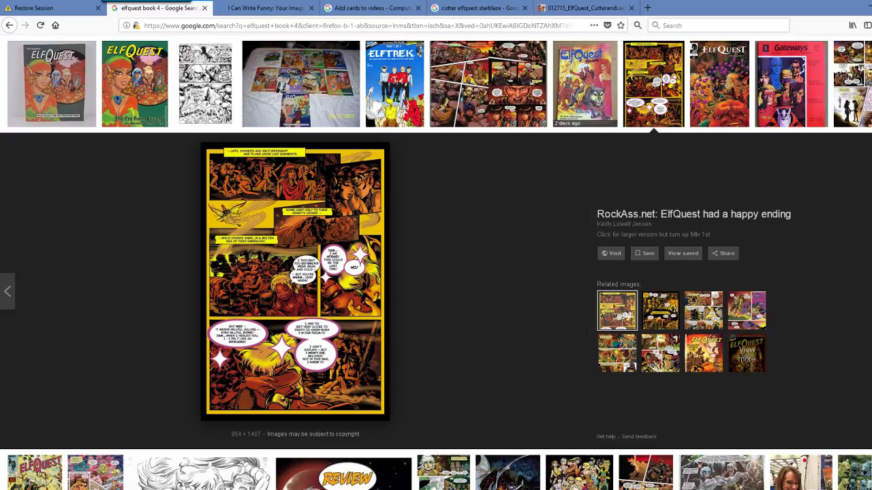
click(295, 279)
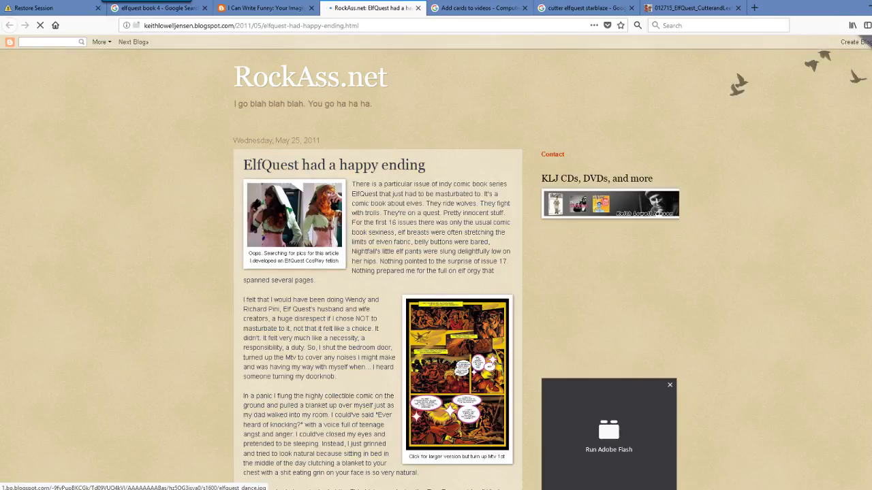
click(457, 374)
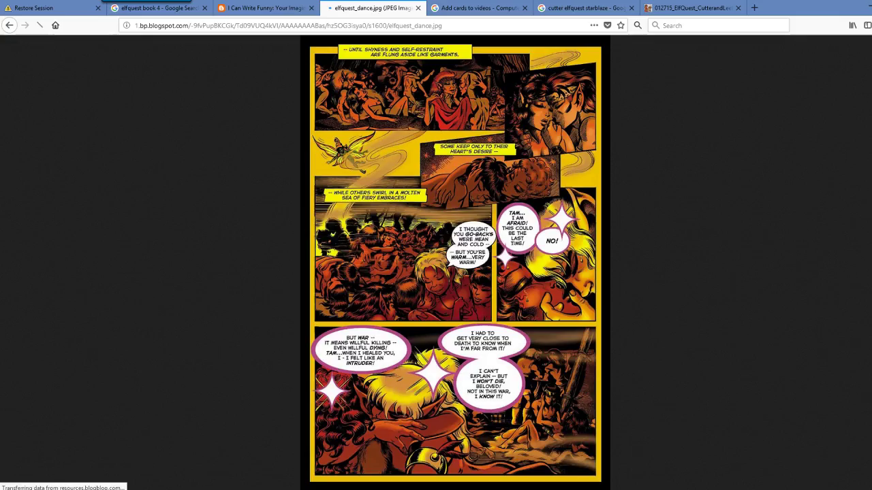
Enlarge the elfquest_dance.jpg comic page and examine its panels from top to bottom
click(457, 242)
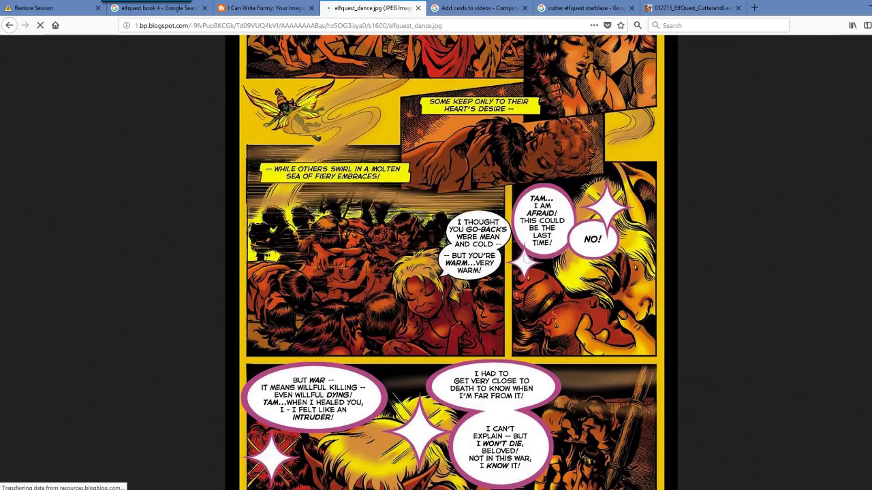
scroll(449, 261, up, 3)
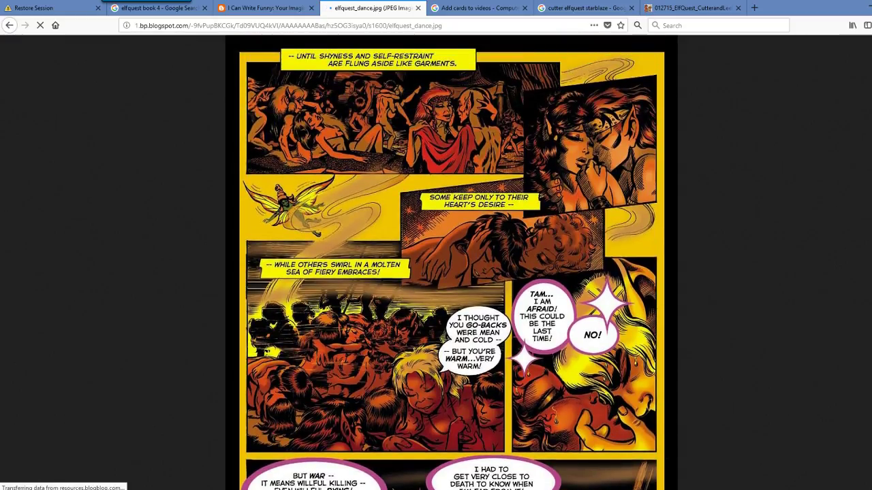
scroll(449, 261, down, 5)
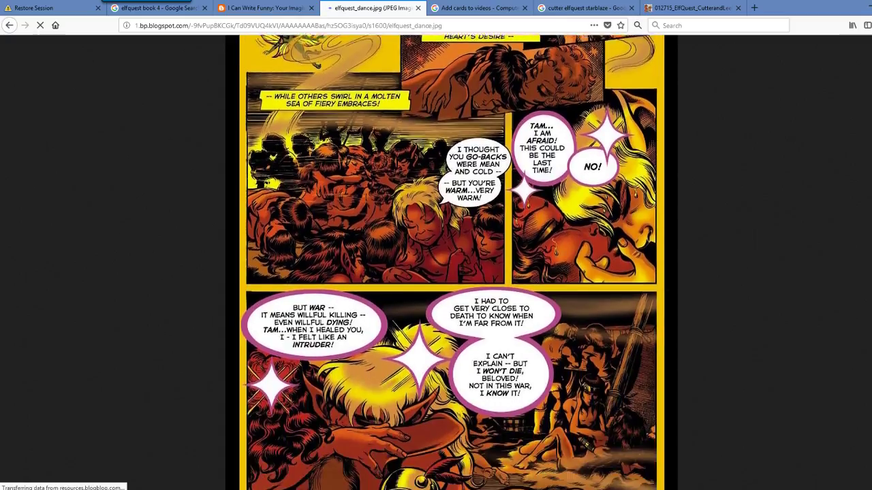
scroll(451, 261, down, 1)
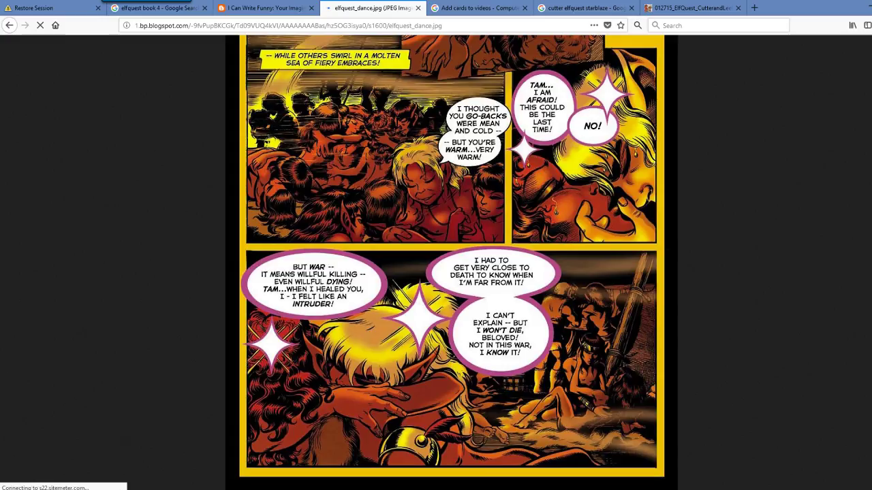
scroll(451, 261, up, 5)
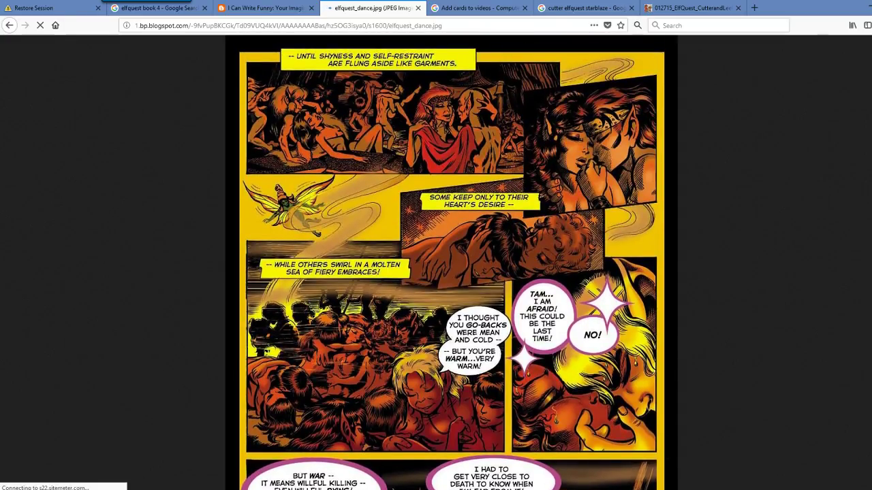
Close the "Add cards to videos" and "cutter elfquest starblaze" tabs and return to elfquest_dance.jpg
click(485, 8)
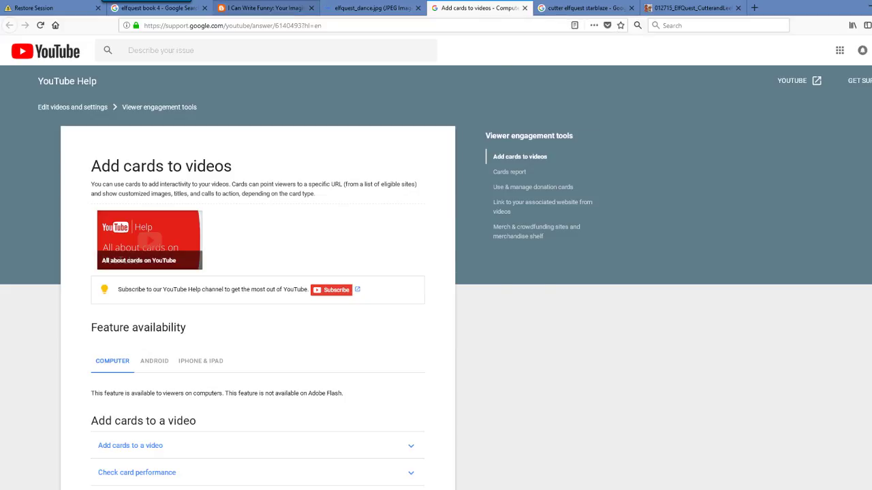
click(266, 8)
click(373, 8)
click(525, 8)
click(525, 7)
click(506, 8)
click(400, 8)
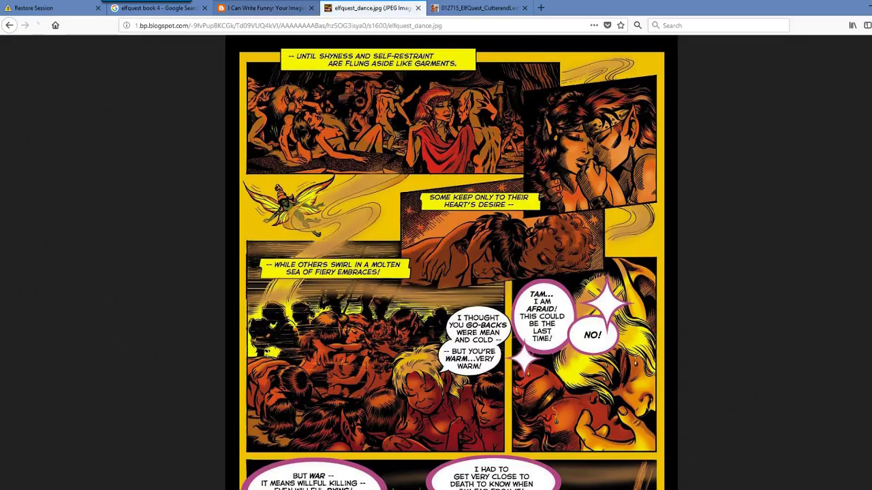
Look through the "Your Imagination is a Lie" blog post for its comic page
click(270, 7)
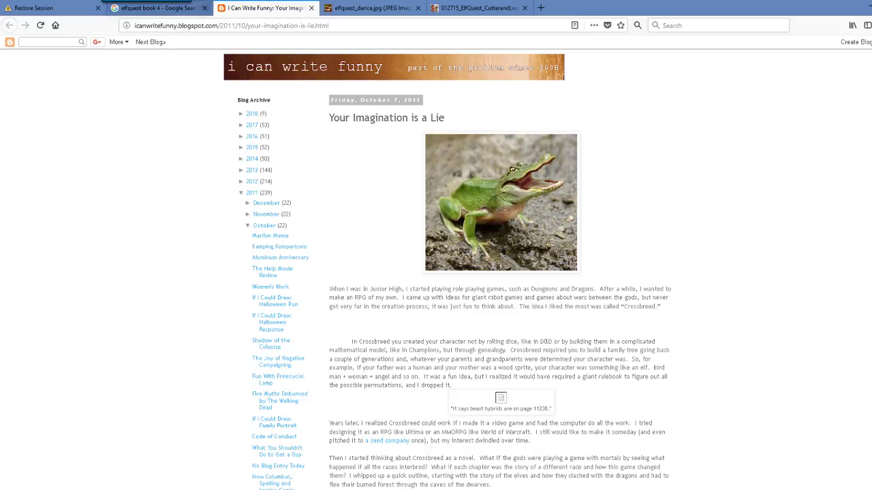
scroll(436, 272, down, 15)
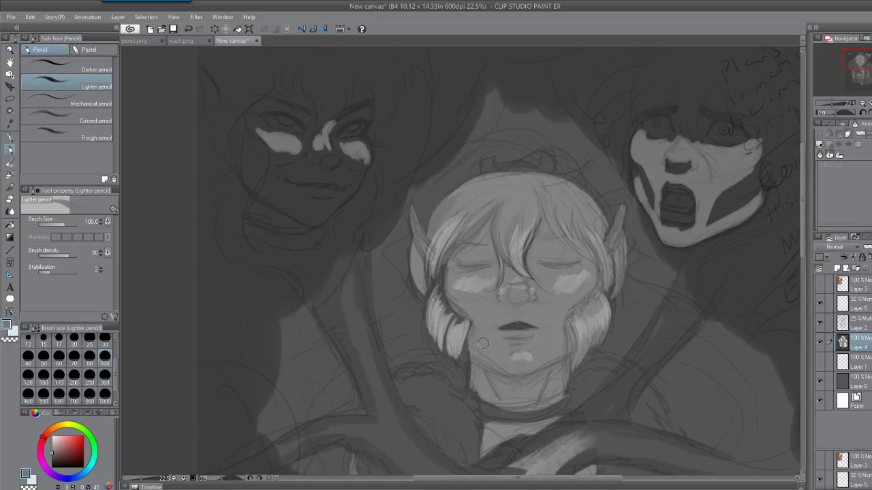
Paint light grey along the smirking face's jawline, across its cheeks and nose, and on the lower lip
mouse_move(268, 187)
mouse_down()
mouse_move(307, 219)
mouse_move(322, 221)
mouse_up()
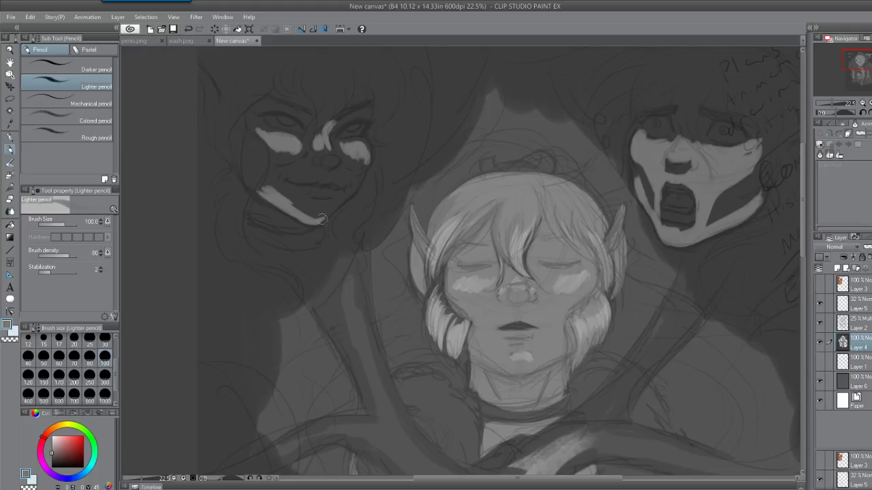
mouse_move(316, 220)
mouse_down()
mouse_move(352, 188)
mouse_move(361, 146)
mouse_move(318, 143)
mouse_move(338, 161)
mouse_move(330, 155)
mouse_move(329, 116)
mouse_move(294, 155)
mouse_move(284, 148)
mouse_up()
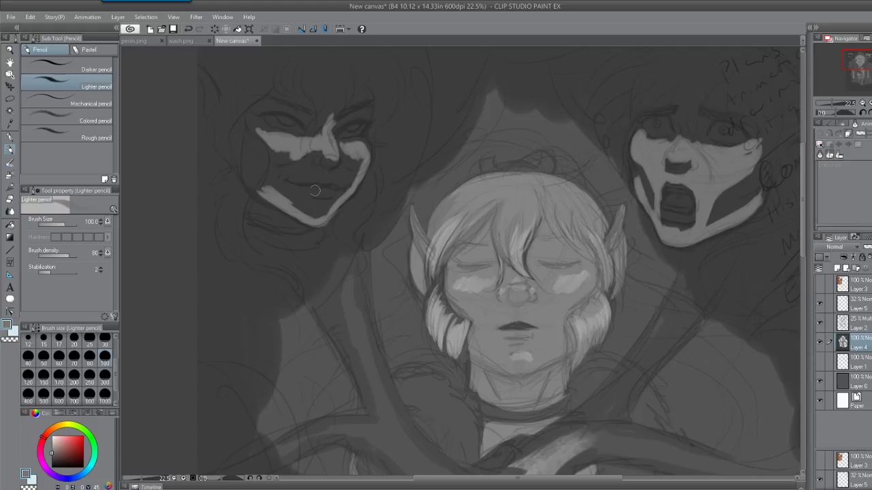
drag(310, 192, 328, 192)
drag(327, 191, 332, 192)
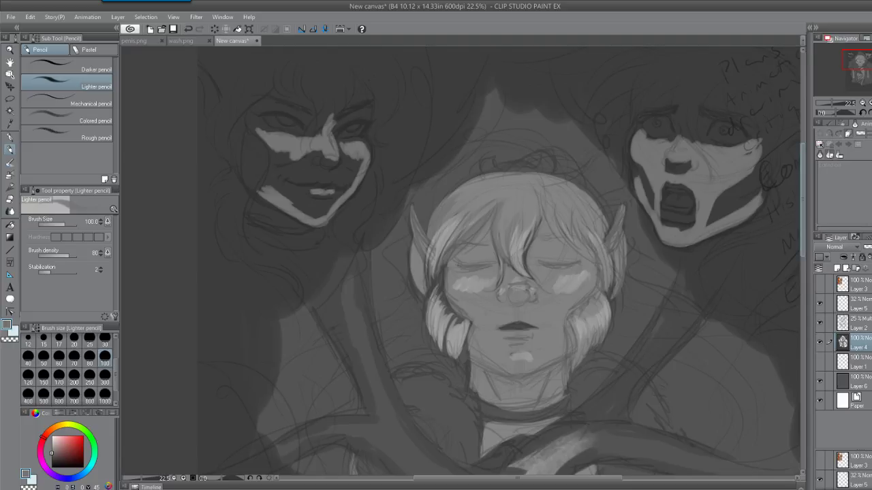
Check the live stream's status in OBS Studio and return to the CLIP STUDIO PAINT canvas
key(alt+Tab)
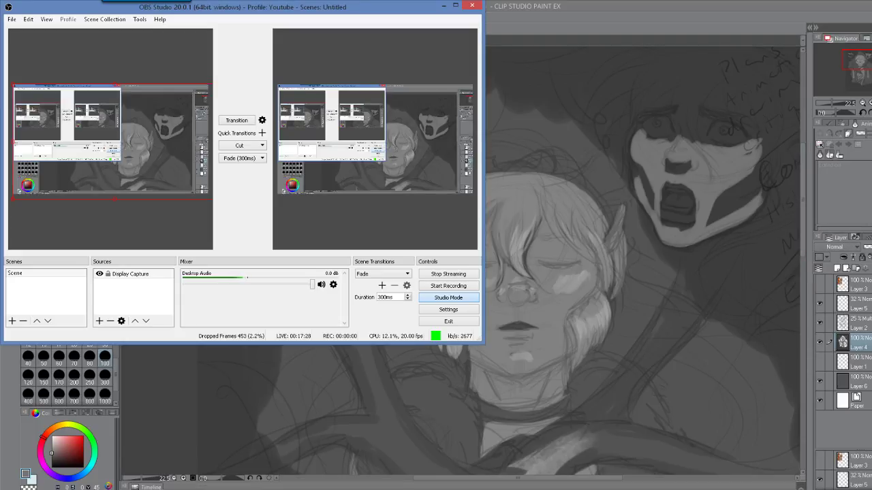
click(443, 5)
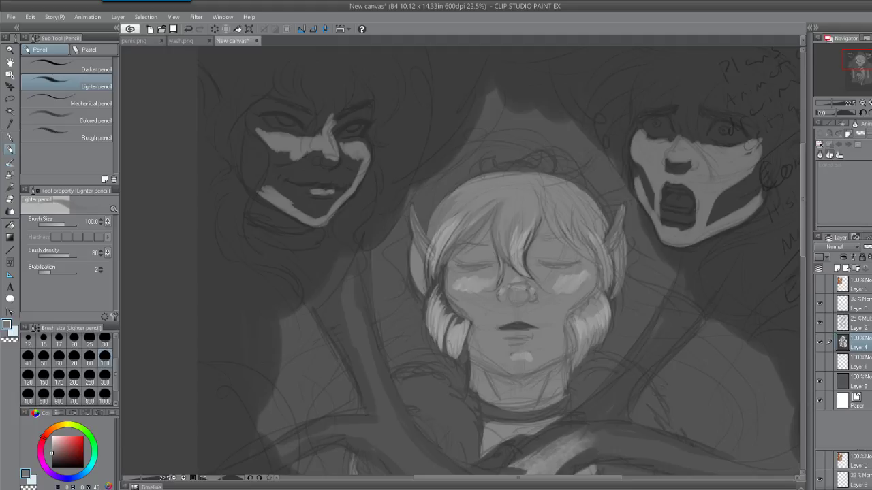
key(alt+Tab)
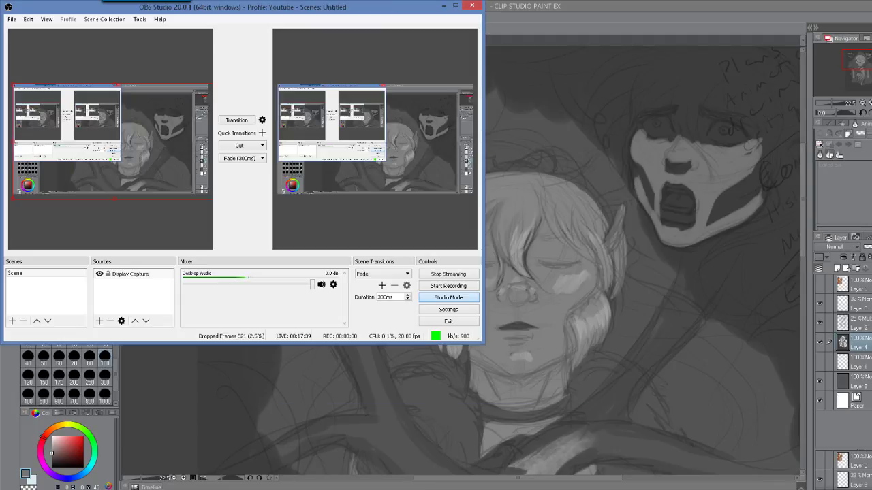
key(alt+Tab)
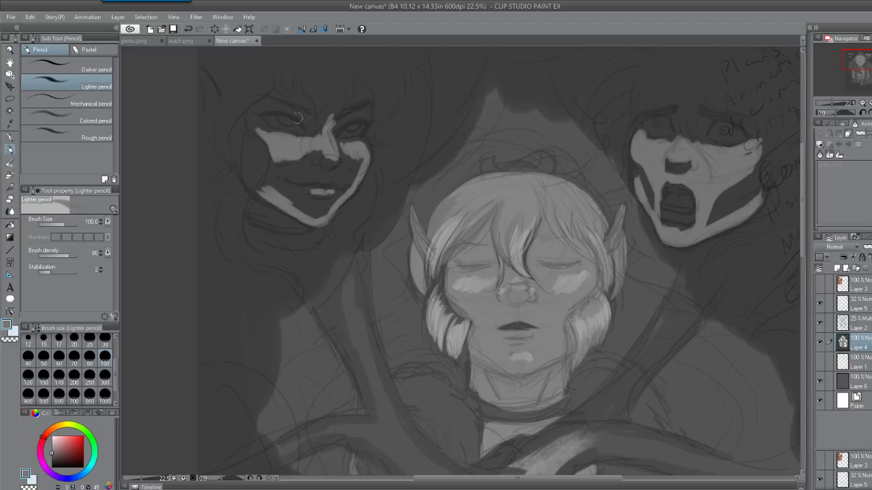
Paint light grey up the smirking face's temple beside the eye and fill in the pointed ear at the canvas edge
drag(271, 143, 255, 108)
drag(198, 62, 212, 96)
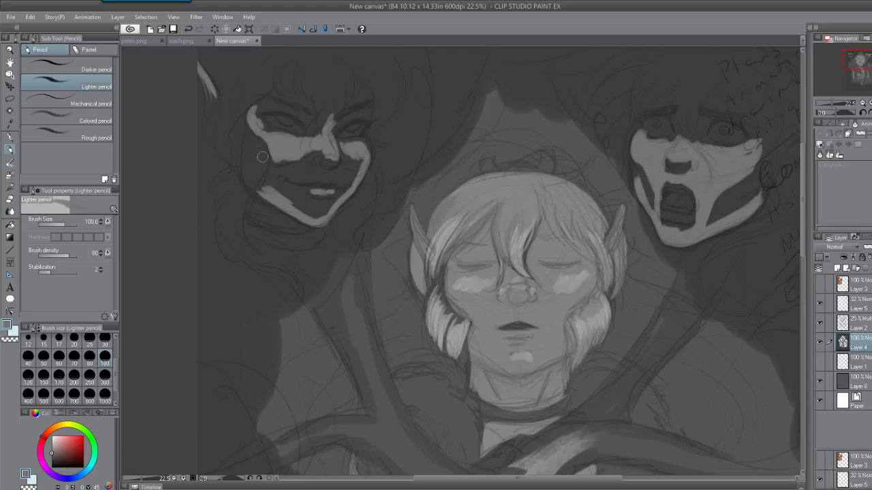
mouse_move(208, 105)
mouse_down()
mouse_move(203, 90)
mouse_move(211, 130)
mouse_move(198, 70)
mouse_move(201, 107)
mouse_move(199, 75)
mouse_move(218, 140)
mouse_move(184, 117)
mouse_move(188, 92)
mouse_move(176, 108)
mouse_up()
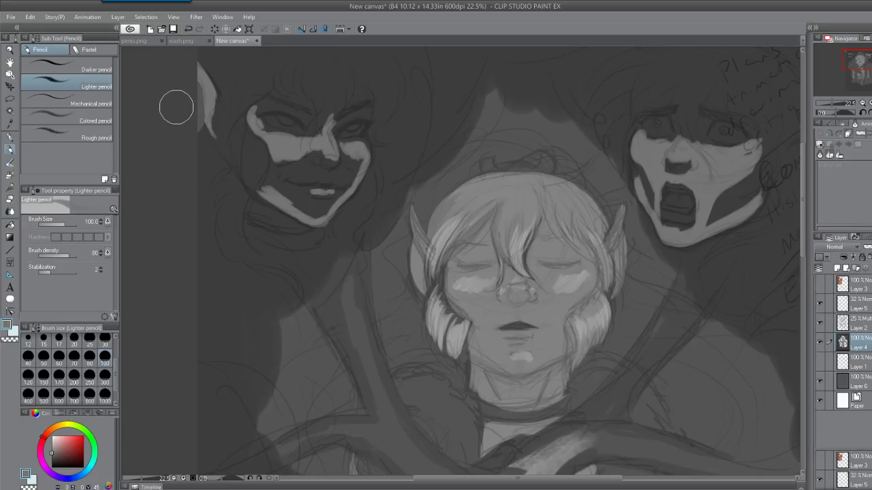
Sample the dark background grey and trim the outer edge of the smirking figure's pointed ear
alt+click(200, 163)
drag(194, 100, 192, 76)
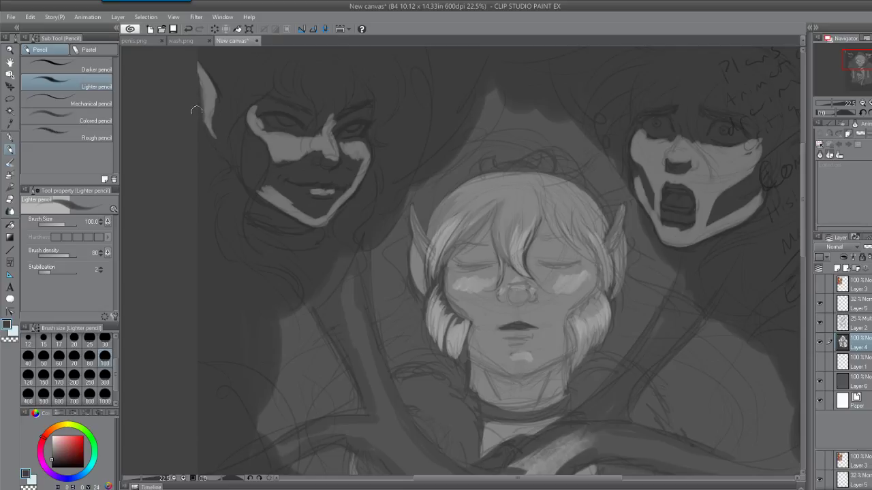
Sample the light grey and extend it along the smirking face's outer cheek down to the jaw
alt+click(223, 203)
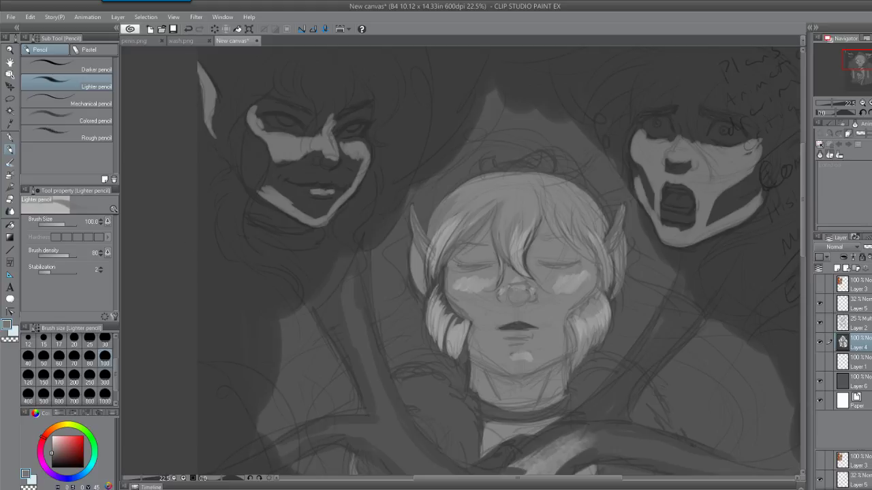
mouse_move(267, 178)
mouse_down()
mouse_move(259, 188)
mouse_move(274, 161)
mouse_move(279, 182)
mouse_move(277, 172)
mouse_move(266, 194)
mouse_move(271, 163)
mouse_move(262, 166)
mouse_up()
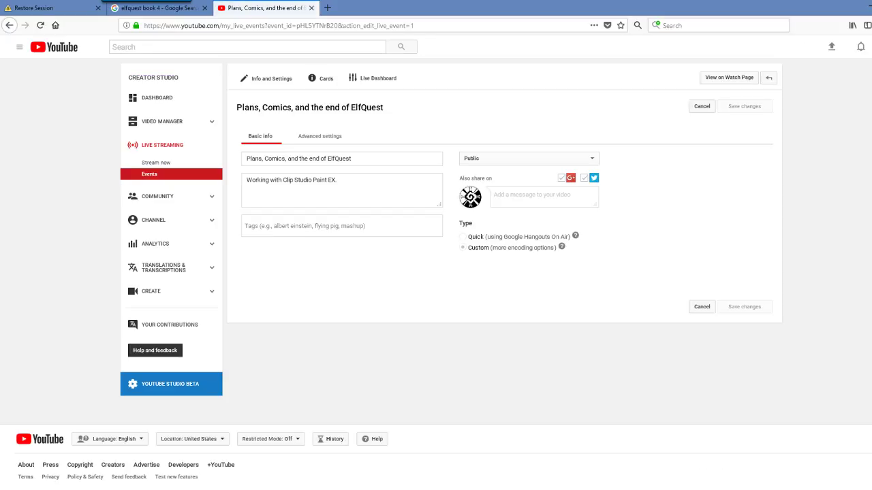
Check the live stream's status in OBS Studio and go back to the CLIP STUDIO PAINT canvas
key(alt+Tab)
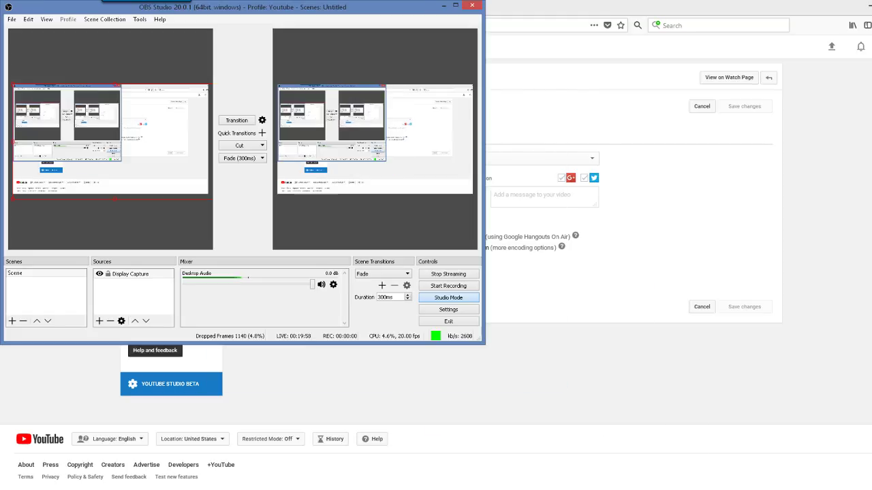
key(alt+Tab)
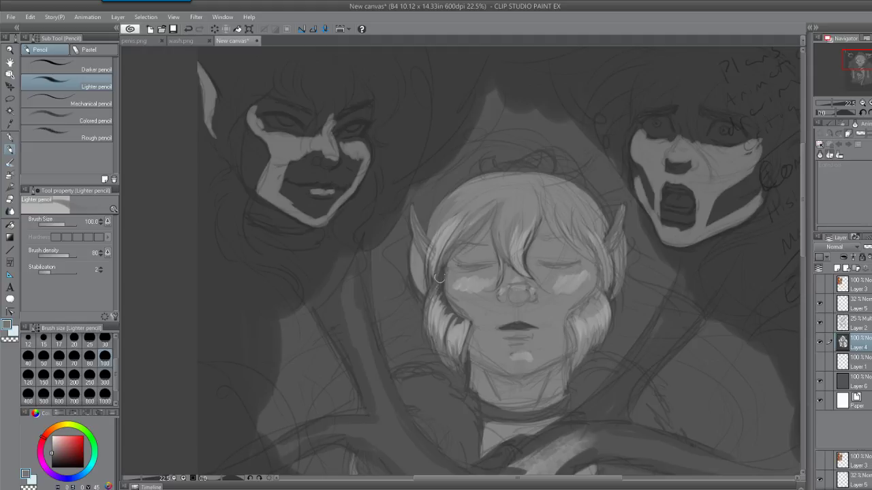
Paint the smirking figure's light grey hair sweeping back from the brow around the ear, with thin strands falling beside the cheek
mouse_move(227, 156)
mouse_down()
mouse_move(245, 102)
mouse_move(282, 66)
mouse_move(214, 149)
mouse_move(216, 132)
mouse_move(275, 61)
mouse_move(289, 117)
mouse_move(289, 55)
mouse_move(273, 69)
mouse_move(233, 171)
mouse_move(246, 193)
mouse_up()
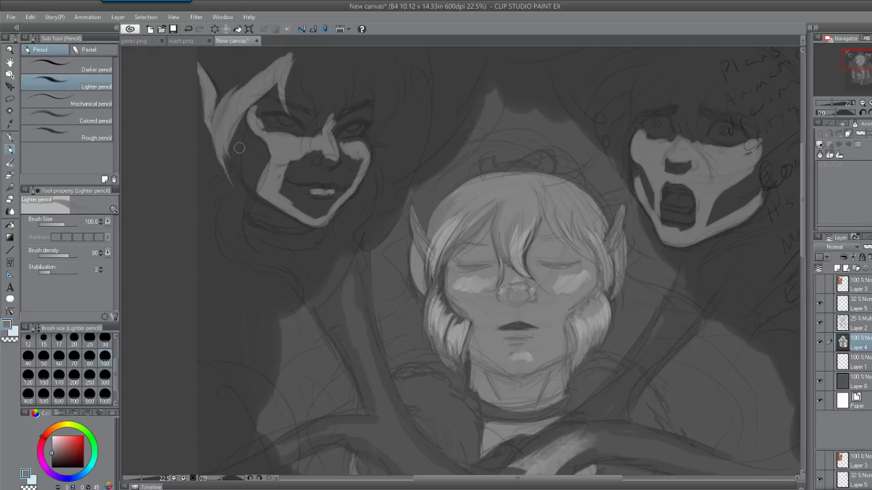
mouse_move(239, 109)
mouse_down()
mouse_move(235, 144)
mouse_move(263, 154)
mouse_move(260, 205)
mouse_move(238, 254)
mouse_up()
drag(255, 172, 231, 248)
mouse_move(249, 201)
mouse_down()
mouse_move(231, 128)
mouse_move(253, 178)
mouse_move(246, 196)
mouse_up()
drag(229, 123, 229, 253)
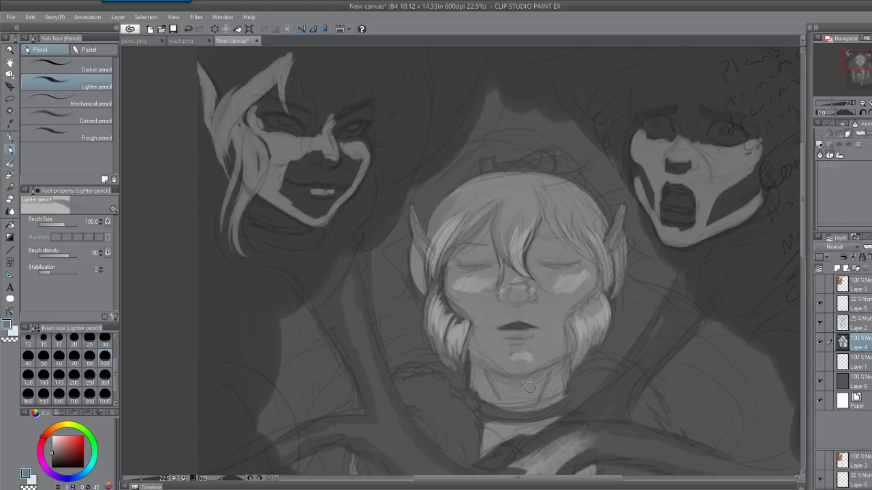
Paint tapering light grey bangs falling over the middle of the smirking figure's forehead to the nose bridge
mouse_move(308, 55)
mouse_down()
mouse_move(326, 97)
mouse_move(318, 137)
mouse_up()
mouse_move(343, 58)
mouse_down()
mouse_move(325, 117)
mouse_move(334, 75)
mouse_move(335, 113)
mouse_move(333, 96)
mouse_move(314, 102)
mouse_up()
drag(317, 49, 315, 102)
mouse_move(310, 72)
mouse_down()
mouse_move(326, 89)
mouse_move(319, 112)
mouse_up()
drag(336, 67, 328, 102)
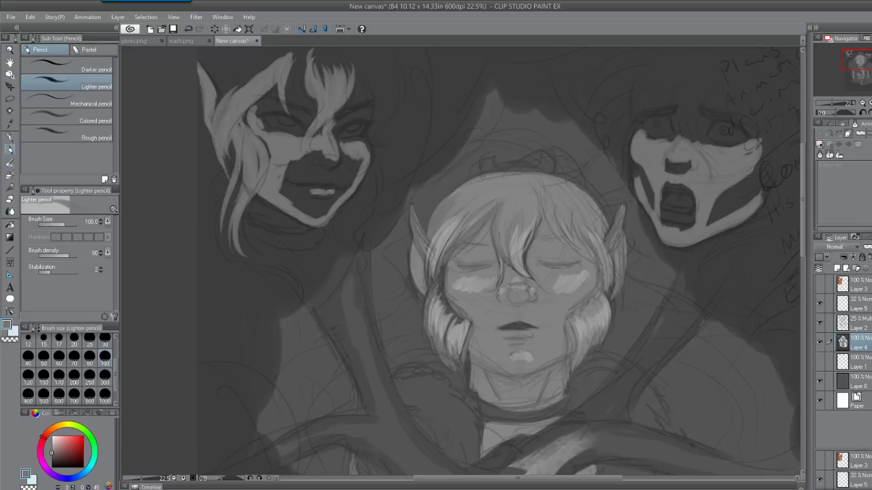
Add curved light grey hair strands framing the smirking face's temple on the side facing the central figure
scroll(328, 103, up, 2)
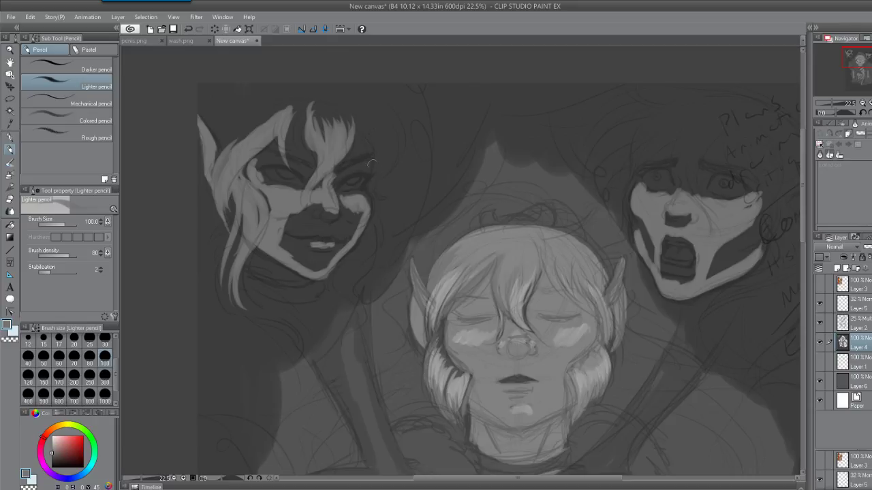
drag(377, 200, 379, 143)
mouse_move(370, 172)
mouse_down()
mouse_move(371, 123)
mouse_move(346, 99)
mouse_move(342, 110)
mouse_up()
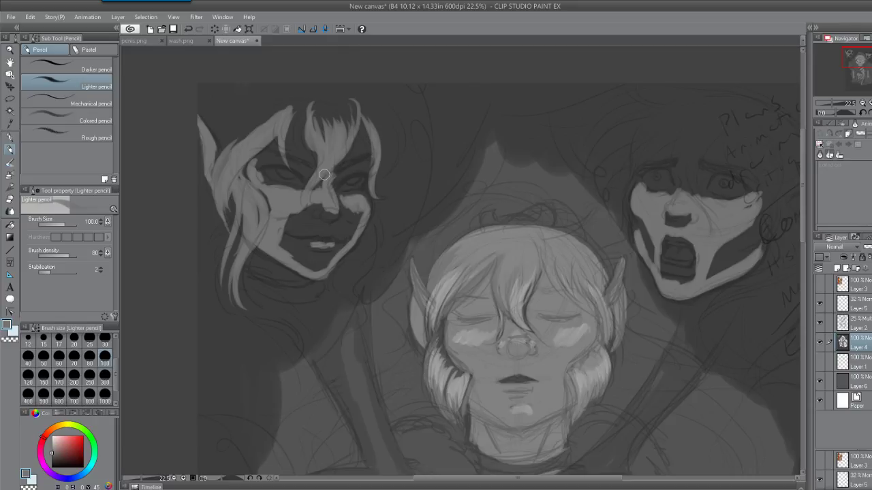
drag(373, 188, 396, 143)
mouse_move(376, 172)
mouse_down()
mouse_move(375, 110)
mouse_move(382, 153)
mouse_move(368, 179)
mouse_up()
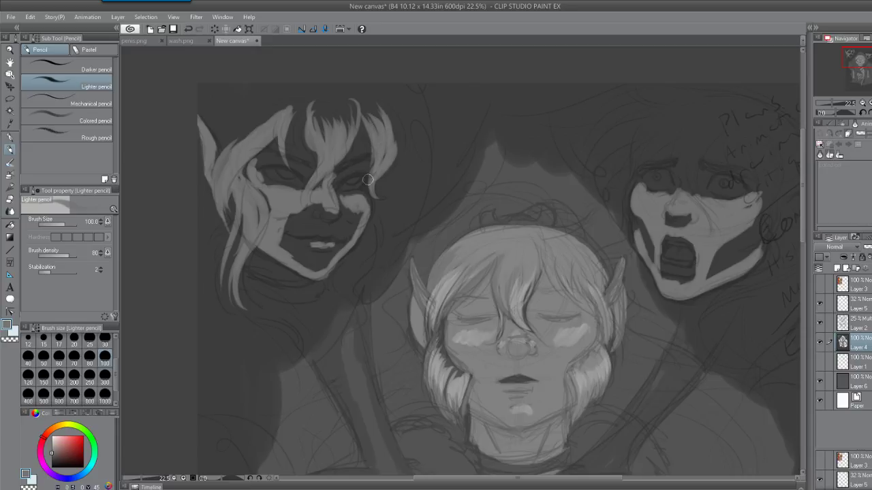
Fill the crown of the smirking figure's hair with light grey up to the canvas edge, closing gaps between the bangs
mouse_move(235, 146)
mouse_down()
mouse_move(232, 138)
mouse_move(288, 102)
mouse_up()
mouse_move(225, 162)
mouse_down()
mouse_move(272, 109)
mouse_move(242, 125)
mouse_up()
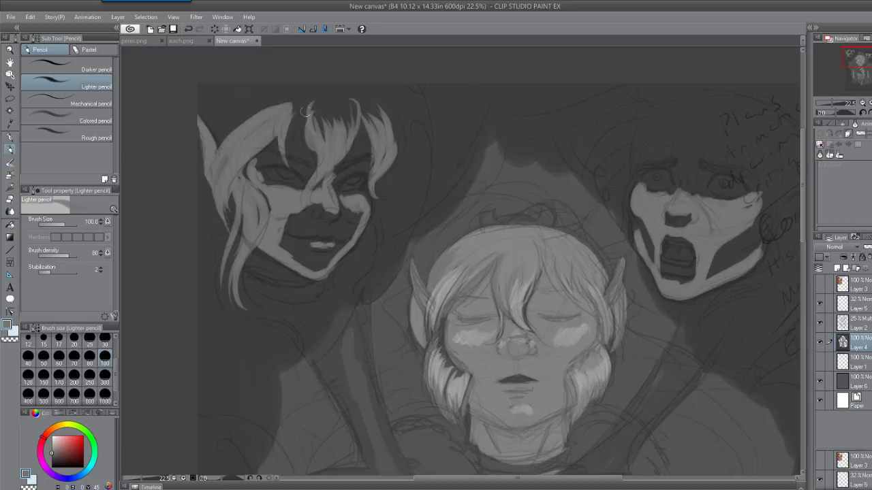
mouse_move(306, 110)
mouse_down()
mouse_move(310, 168)
mouse_move(316, 113)
mouse_move(305, 168)
mouse_move(307, 103)
mouse_up()
mouse_move(294, 139)
mouse_down()
mouse_move(316, 102)
mouse_move(308, 100)
mouse_up()
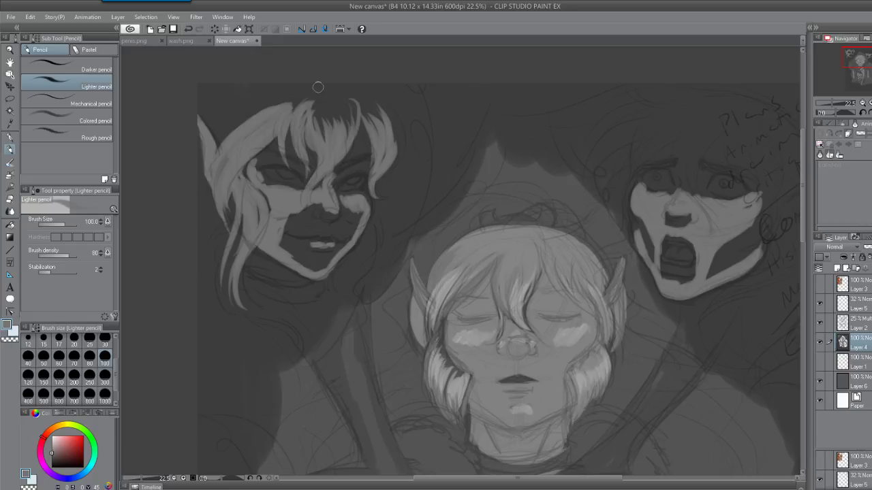
mouse_move(361, 113)
mouse_down()
mouse_move(351, 144)
mouse_move(360, 104)
mouse_move(348, 87)
mouse_move(356, 123)
mouse_move(368, 115)
mouse_move(357, 111)
mouse_move(361, 95)
mouse_move(378, 115)
mouse_up()
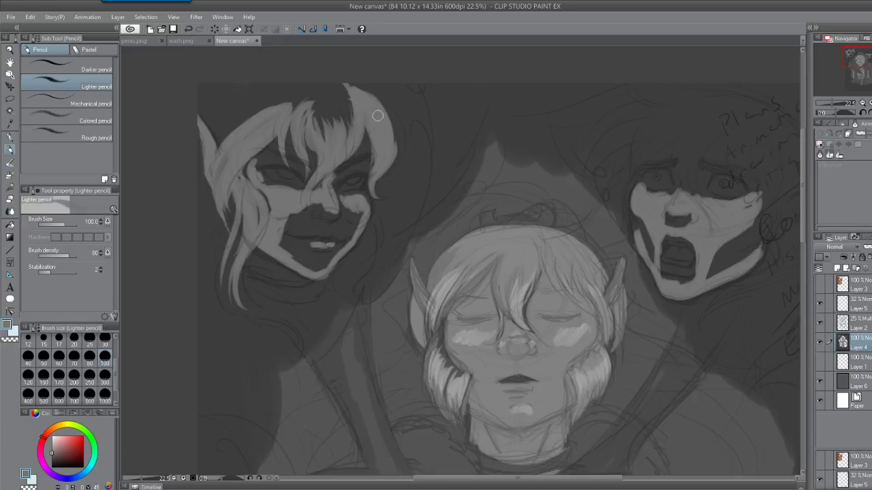
mouse_move(237, 129)
mouse_down()
mouse_move(224, 129)
mouse_move(218, 102)
mouse_move(248, 123)
mouse_move(262, 102)
mouse_move(297, 88)
mouse_move(313, 102)
mouse_move(317, 133)
mouse_move(337, 128)
mouse_move(345, 91)
mouse_move(317, 78)
mouse_up()
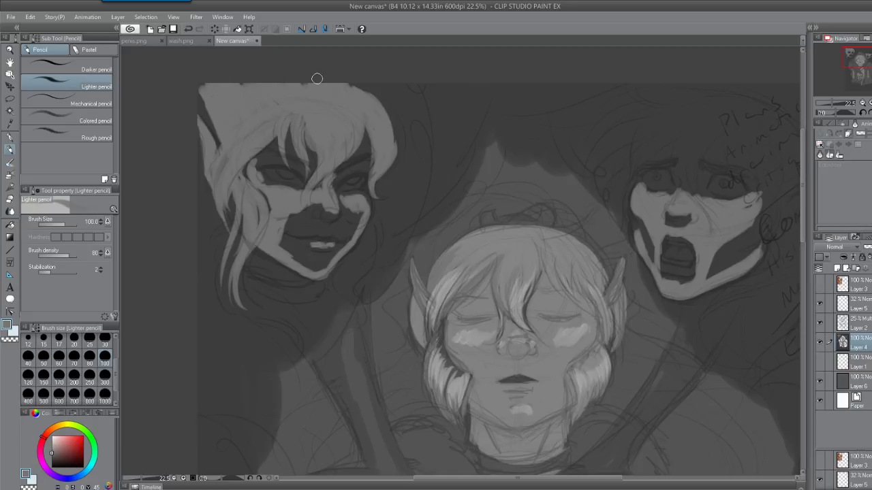
Paint a long wavy light grey lock curving from the smirking figure's ear down past the neck to the shoulder
drag(243, 228, 250, 314)
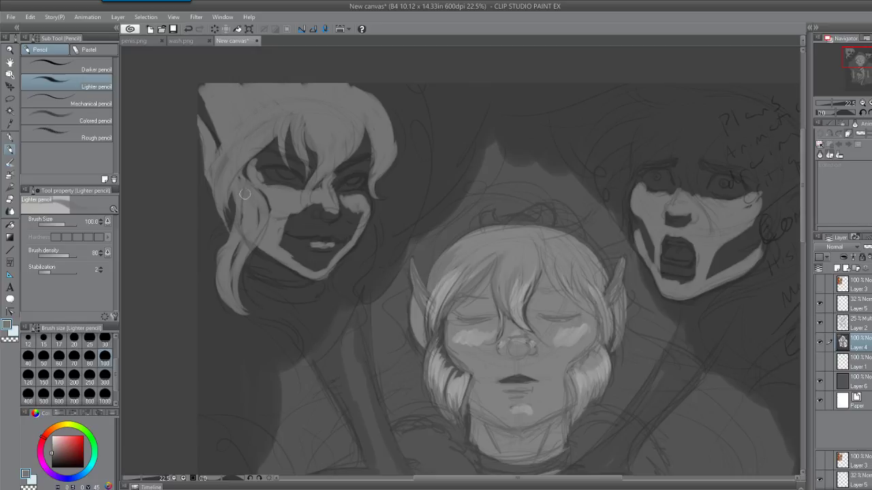
drag(235, 225, 206, 263)
mouse_move(228, 228)
mouse_down()
mouse_move(253, 283)
mouse_move(249, 303)
mouse_up()
drag(240, 251, 299, 344)
drag(239, 309, 281, 323)
mouse_move(232, 282)
mouse_down()
mouse_move(271, 312)
mouse_move(292, 361)
mouse_up()
mouse_move(267, 331)
mouse_down()
mouse_move(279, 363)
mouse_move(294, 351)
mouse_up()
Paint a shorter curling light grey lock along the smirking figure's jaw on the side nearest the central figure
mouse_move(368, 224)
mouse_down()
mouse_move(350, 325)
mouse_move(340, 253)
mouse_up()
drag(337, 284, 370, 226)
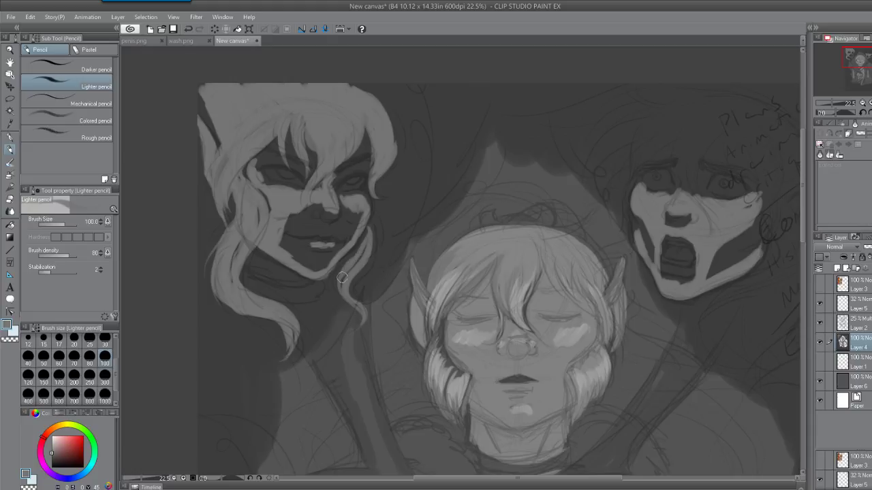
drag(346, 274, 337, 306)
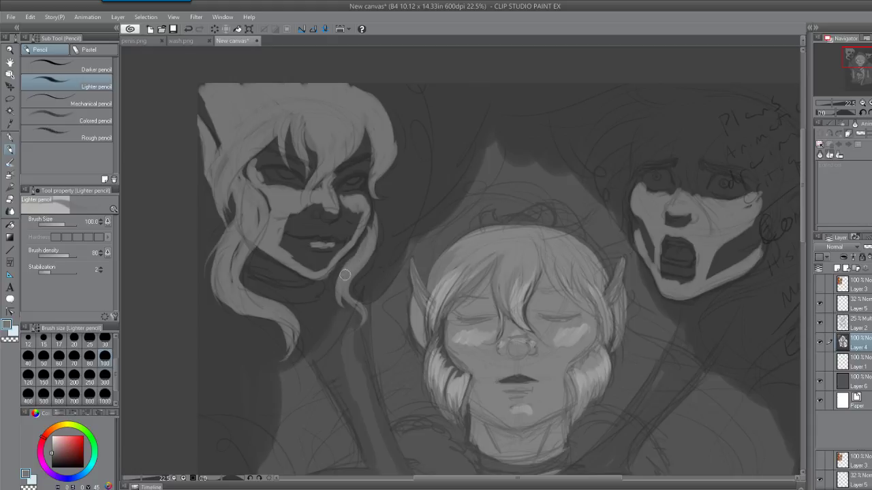
mouse_move(346, 273)
mouse_down()
mouse_move(369, 217)
mouse_move(339, 285)
mouse_up()
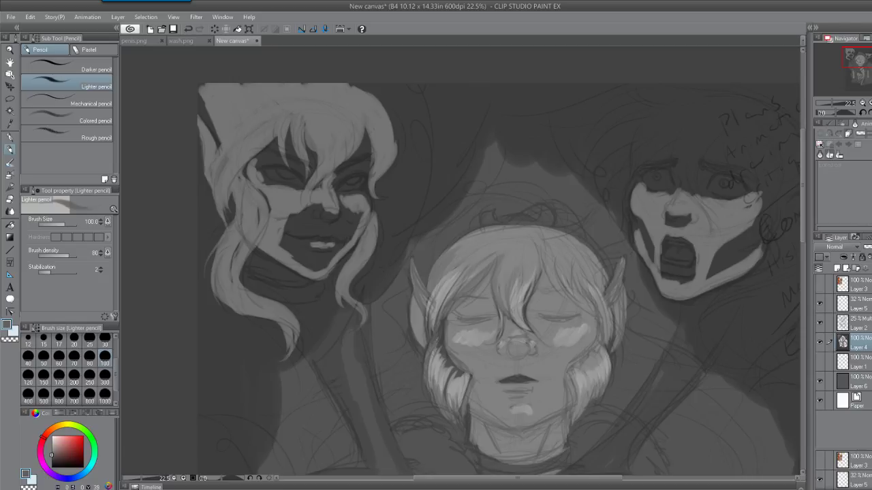
Shade the smirking figure's neck, jawline, eye sockets, and mouth and chin area with a slightly darker mid grey
mouse_move(257, 249)
mouse_down()
mouse_move(290, 276)
mouse_move(257, 257)
mouse_move(281, 279)
mouse_move(254, 265)
mouse_move(297, 279)
mouse_up()
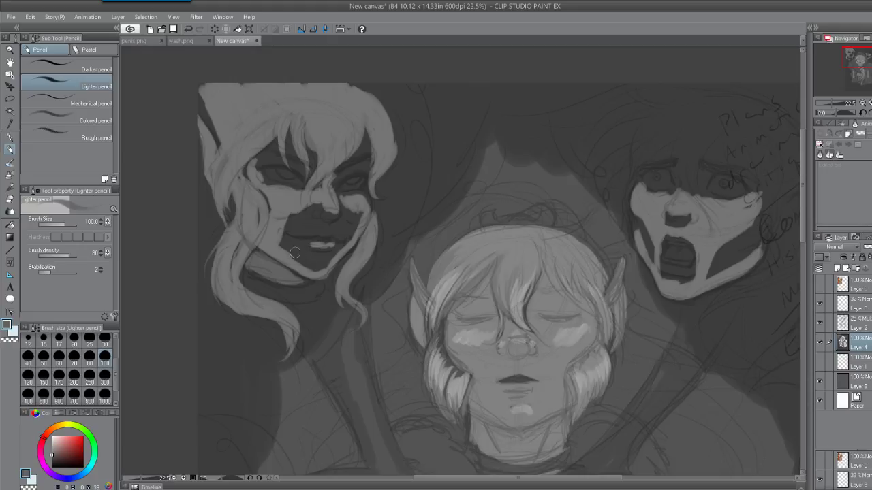
mouse_move(309, 263)
mouse_down()
mouse_move(260, 248)
mouse_move(306, 271)
mouse_move(322, 264)
mouse_move(330, 270)
mouse_move(322, 274)
mouse_up()
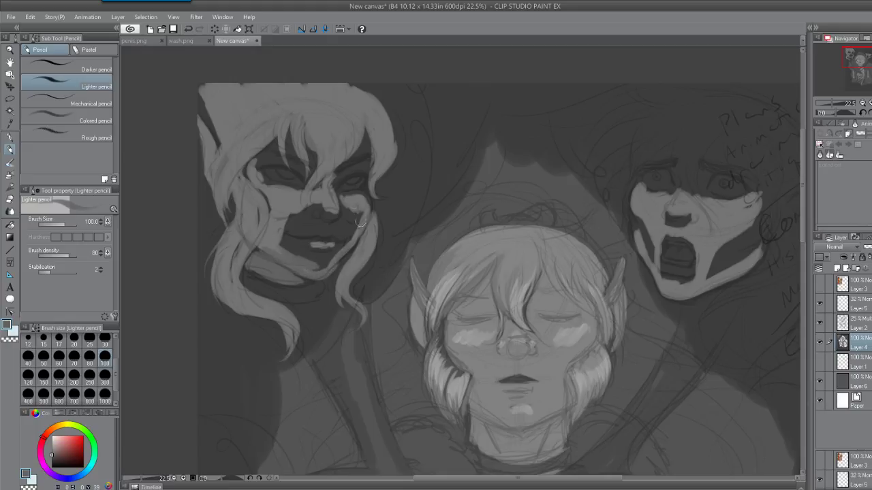
mouse_move(315, 220)
mouse_down()
mouse_move(332, 222)
mouse_move(340, 203)
mouse_move(325, 222)
mouse_up()
mouse_move(297, 225)
mouse_down()
mouse_move(282, 218)
mouse_move(327, 225)
mouse_move(339, 216)
mouse_move(281, 235)
mouse_move(329, 230)
mouse_up()
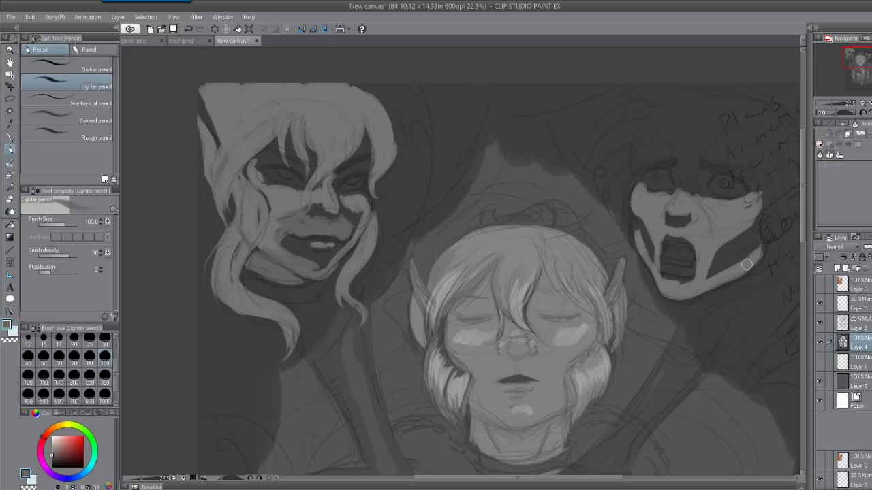
mouse_move(259, 166)
mouse_down()
mouse_move(264, 158)
mouse_move(247, 175)
mouse_move(269, 146)
mouse_move(280, 160)
mouse_move(273, 182)
mouse_move(260, 182)
mouse_move(289, 130)
mouse_move(300, 174)
mouse_move(294, 155)
mouse_move(310, 150)
mouse_move(300, 184)
mouse_move(337, 181)
mouse_move(362, 149)
mouse_move(368, 164)
mouse_move(363, 127)
mouse_move(366, 157)
mouse_move(335, 181)
mouse_move(357, 167)
mouse_move(343, 175)
mouse_move(353, 193)
mouse_up()
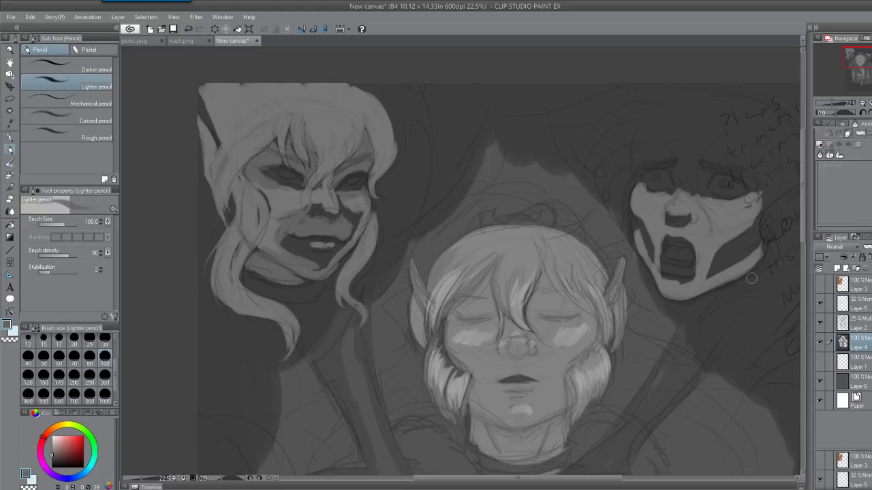
mouse_move(286, 242)
mouse_down()
mouse_move(321, 263)
mouse_move(342, 246)
mouse_up()
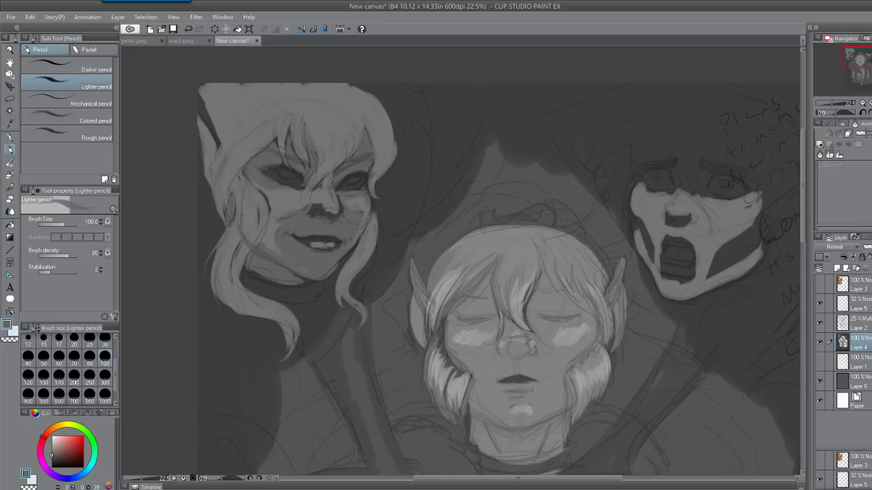
Paint lighter grey highlights on both of the smirking face's cheeks and on its chin
mouse_move(284, 207)
mouse_down()
mouse_move(275, 210)
mouse_move(283, 208)
mouse_move(266, 190)
mouse_move(281, 191)
mouse_up()
mouse_move(358, 184)
mouse_down()
mouse_move(352, 209)
mouse_move(364, 207)
mouse_move(350, 211)
mouse_move(372, 207)
mouse_up()
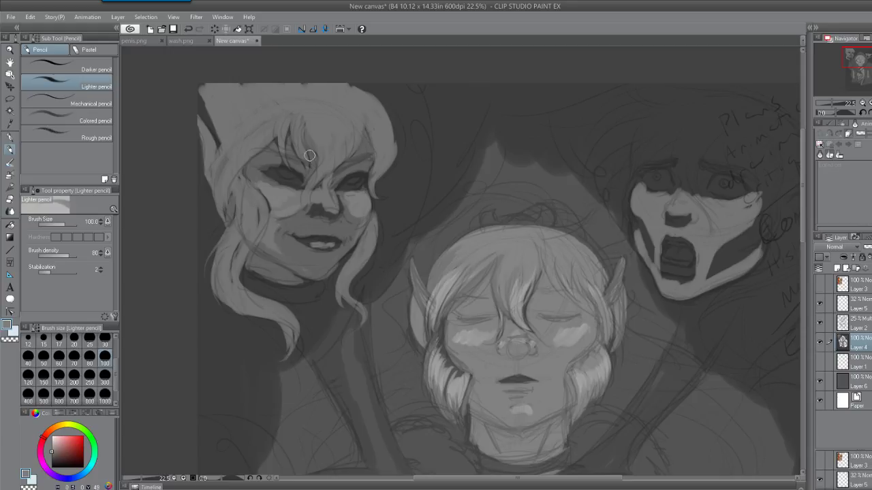
drag(323, 262, 320, 265)
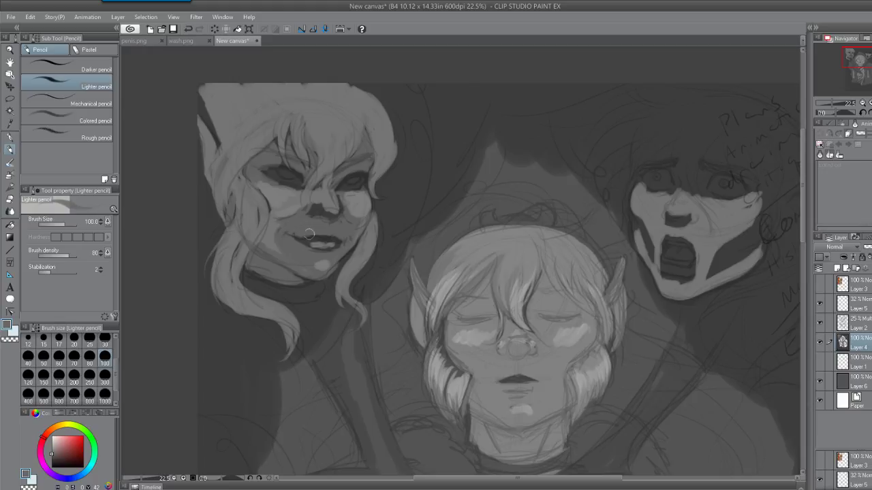
Fill the smirking face's lips and eyes with mid grey and refine its nose and eyes with brush size 80
mouse_move(293, 234)
mouse_down()
mouse_move(335, 238)
mouse_move(294, 237)
mouse_move(328, 243)
mouse_move(320, 245)
mouse_move(300, 187)
mouse_move(267, 179)
mouse_move(335, 190)
mouse_move(320, 181)
mouse_move(324, 194)
mouse_up()
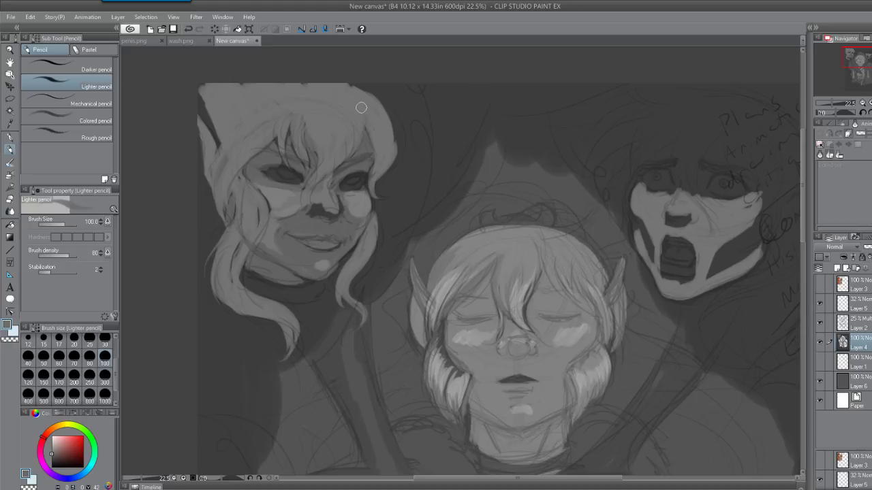
drag(346, 188, 358, 192)
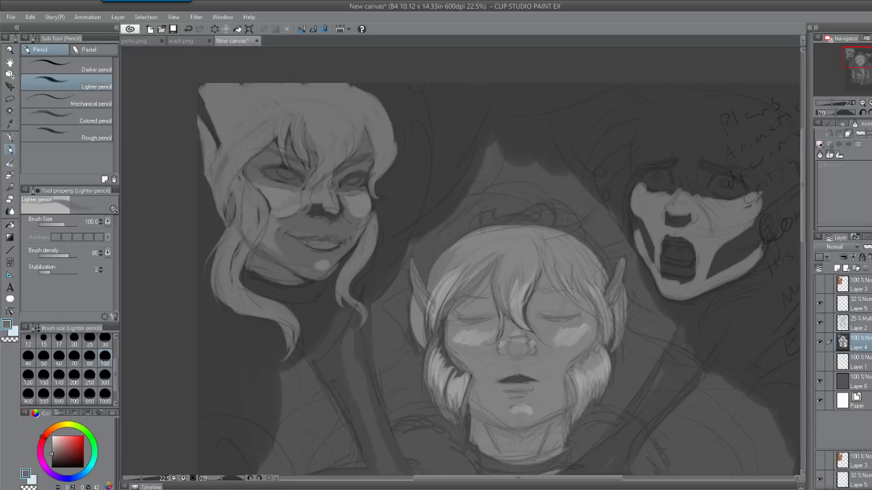
key(bracketleft)
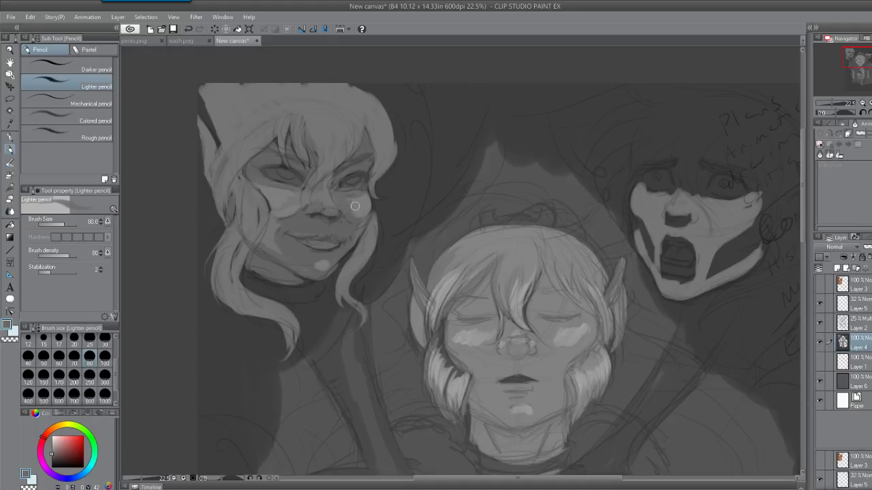
Blend the smirking face's cheek and chin tones, and add bright Lighter pencil accents on the chin and collar
key(j)
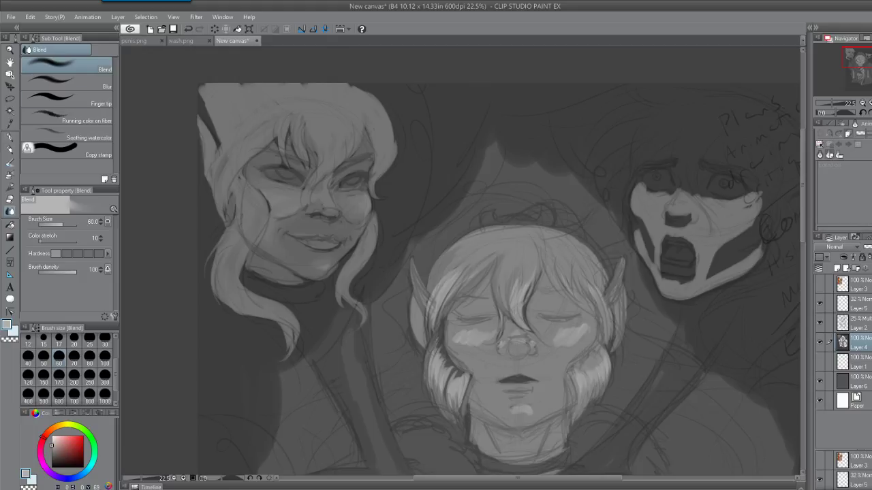
key(p)
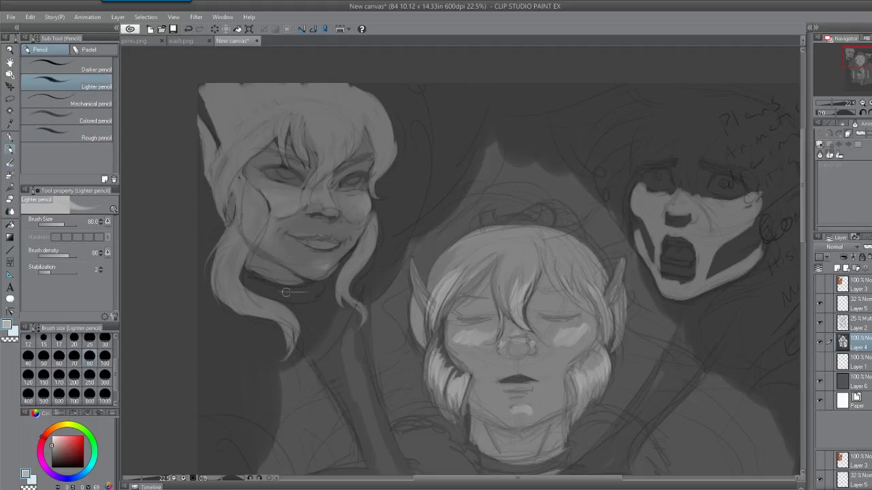
mouse_move(291, 293)
mouse_down()
mouse_move(322, 280)
mouse_move(307, 302)
mouse_move(327, 290)
mouse_move(286, 304)
mouse_up()
drag(317, 261, 327, 261)
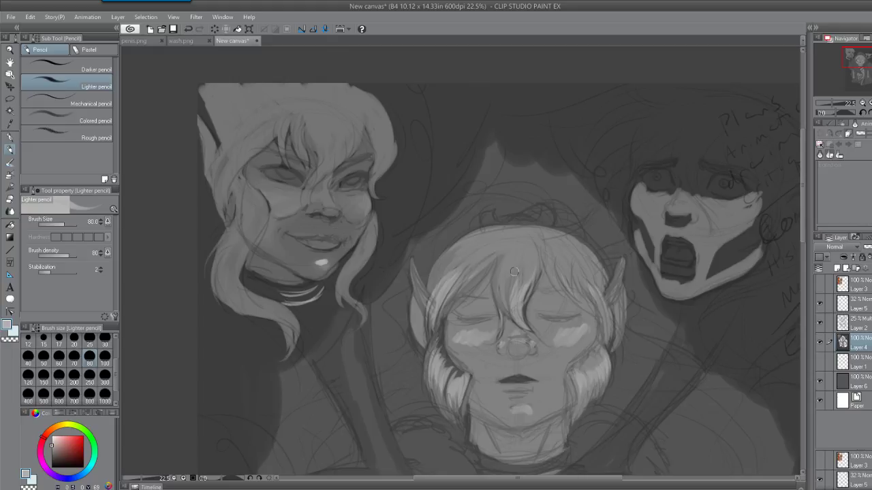
Paint a bright near-white streak through the smirking figure's central bangs, from the canvas edge down to the nose bridge
mouse_move(323, 103)
mouse_down()
mouse_move(345, 158)
mouse_move(329, 128)
mouse_move(336, 170)
mouse_move(343, 117)
mouse_move(347, 149)
mouse_up()
mouse_move(361, 109)
mouse_down()
mouse_move(351, 151)
mouse_move(342, 143)
mouse_move(304, 205)
mouse_up()
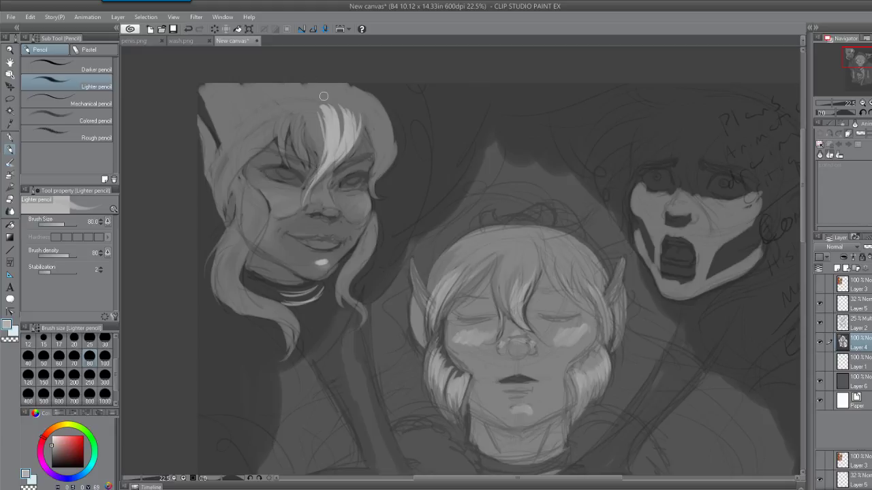
drag(315, 108, 312, 141)
drag(311, 111, 320, 171)
mouse_move(340, 141)
mouse_down()
mouse_move(337, 102)
mouse_move(316, 102)
mouse_move(299, 77)
mouse_up()
mouse_move(335, 112)
mouse_down()
mouse_move(307, 84)
mouse_move(354, 122)
mouse_move(293, 79)
mouse_up()
mouse_move(318, 127)
mouse_down()
mouse_move(297, 84)
mouse_move(345, 99)
mouse_move(380, 139)
mouse_up()
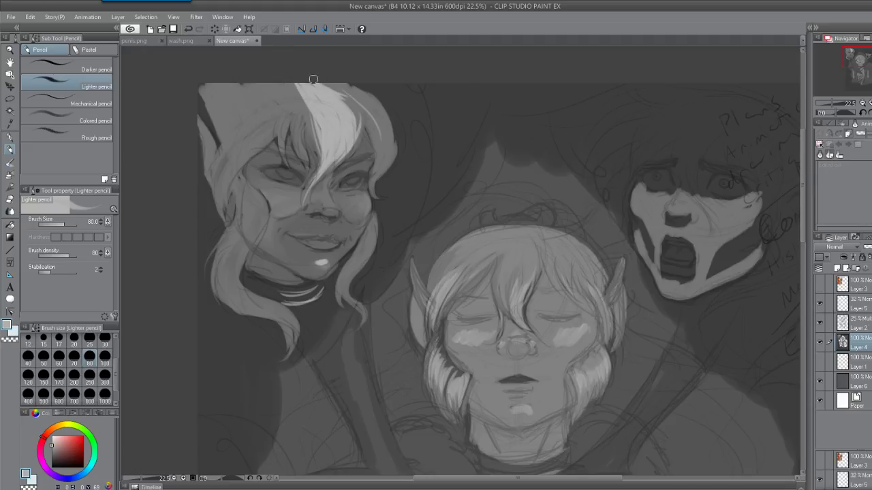
Add bright highlight strands along the outer curve of the smirking figure's hair, from the crown to beside the temple
mouse_move(324, 83)
mouse_down()
mouse_move(366, 103)
mouse_move(393, 163)
mouse_up()
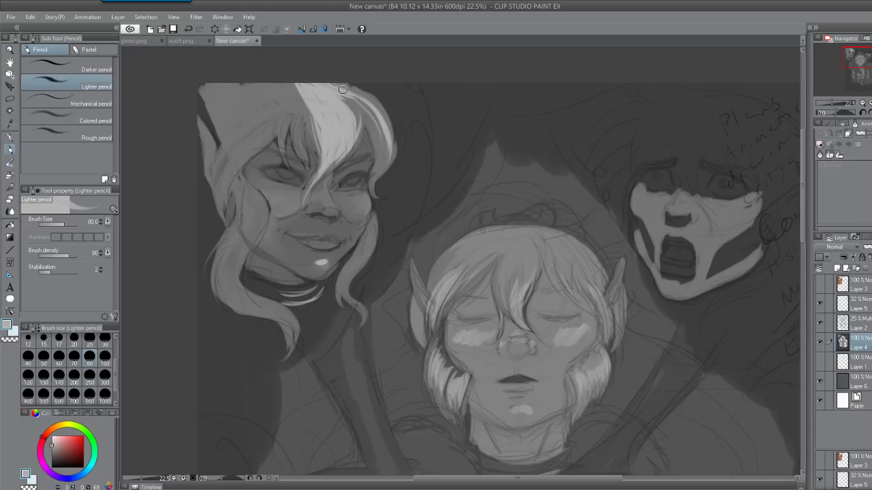
mouse_move(346, 88)
mouse_down()
mouse_move(393, 130)
mouse_move(392, 167)
mouse_up()
drag(352, 103, 357, 127)
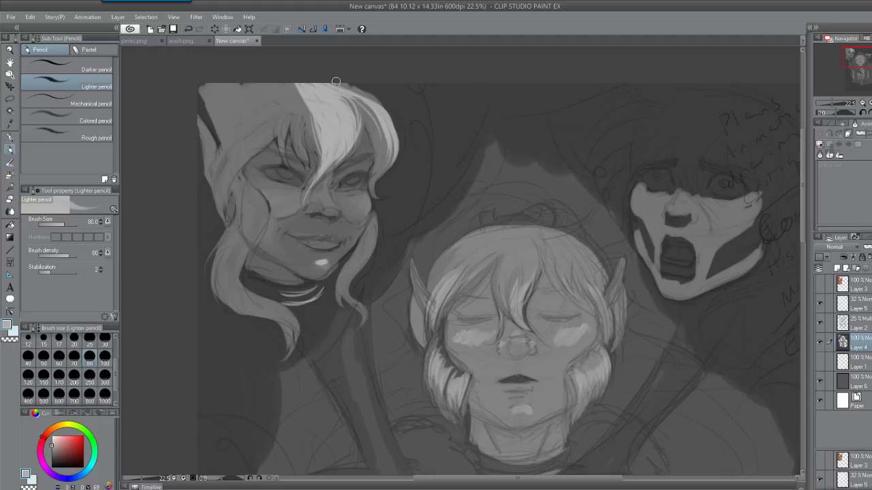
Paint near-white strands through the smirking figure's side bangs, sweeping from the parting down to the temple and ear
mouse_move(301, 103)
mouse_down()
mouse_move(308, 158)
mouse_move(307, 121)
mouse_move(299, 158)
mouse_move(304, 86)
mouse_move(297, 125)
mouse_move(303, 113)
mouse_move(317, 151)
mouse_up()
mouse_move(220, 184)
mouse_down()
mouse_move(258, 132)
mouse_move(286, 116)
mouse_up()
drag(233, 156, 286, 90)
mouse_move(273, 120)
mouse_down()
mouse_move(293, 86)
mouse_move(250, 151)
mouse_up()
drag(228, 181, 233, 159)
drag(216, 199, 261, 121)
drag(218, 171, 281, 106)
Fill the crown of the smirking figure's hair with near-white strokes up to the canvas edge
mouse_move(236, 140)
mouse_down()
mouse_move(290, 85)
mouse_move(234, 120)
mouse_move(232, 85)
mouse_move(221, 84)
mouse_up()
drag(218, 128, 220, 73)
mouse_move(227, 136)
mouse_down()
mouse_move(228, 73)
mouse_move(235, 74)
mouse_up()
drag(240, 136, 245, 76)
drag(250, 131, 257, 79)
drag(265, 119, 272, 82)
drag(281, 110, 282, 82)
drag(220, 144, 214, 84)
drag(207, 127, 212, 88)
drag(208, 121, 215, 89)
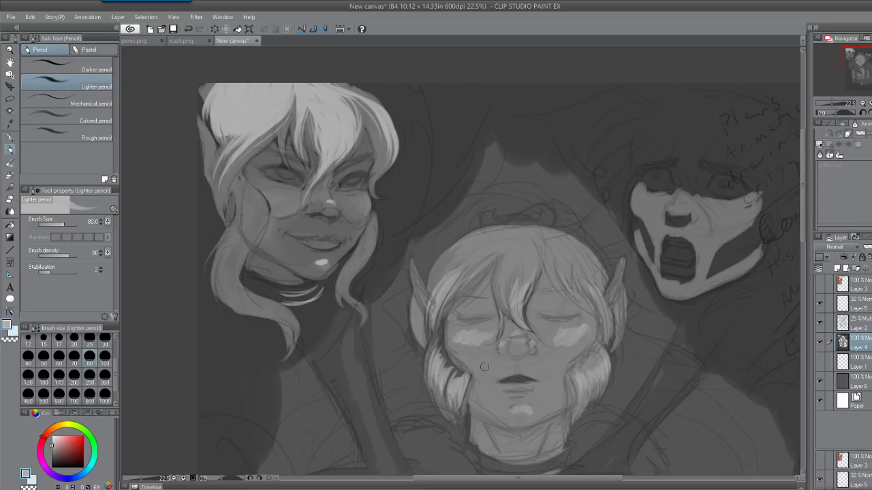
Paint bright highlight strands along the smirking figure's long wavy lock, from beside the ear to its curled tip
mouse_move(249, 185)
mouse_down()
mouse_move(259, 224)
mouse_move(224, 287)
mouse_move(241, 236)
mouse_move(228, 303)
mouse_up()
mouse_move(245, 226)
mouse_down()
mouse_move(219, 292)
mouse_move(221, 251)
mouse_move(235, 303)
mouse_up()
mouse_move(242, 250)
mouse_down()
mouse_move(252, 307)
mouse_move(261, 304)
mouse_move(246, 239)
mouse_move(252, 307)
mouse_move(263, 302)
mouse_move(279, 316)
mouse_move(278, 352)
mouse_up()
drag(269, 315, 291, 355)
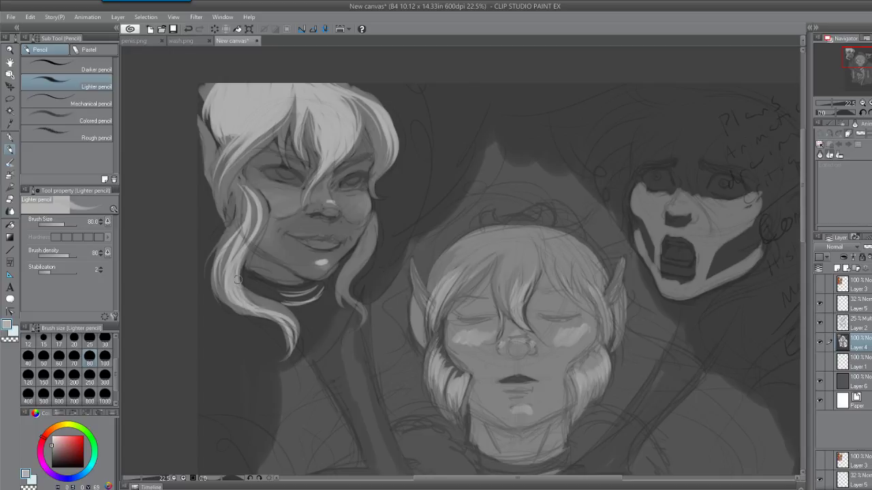
drag(239, 285, 293, 325)
drag(252, 303, 290, 329)
Highlight the smirking figure's shorter lock beside the far cheek and add strands at the long lock's root
mouse_move(373, 223)
mouse_down()
mouse_move(374, 257)
mouse_move(355, 301)
mouse_up()
mouse_move(353, 269)
mouse_down()
mouse_move(339, 310)
mouse_move(344, 275)
mouse_move(365, 312)
mouse_move(361, 331)
mouse_up()
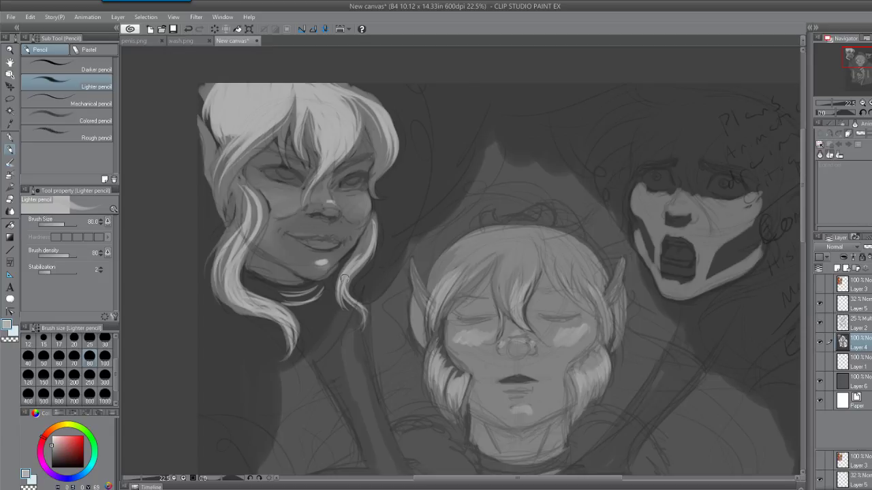
mouse_move(357, 277)
mouse_down()
mouse_move(341, 307)
mouse_move(350, 332)
mouse_up()
drag(239, 179, 257, 230)
mouse_move(240, 184)
mouse_down()
mouse_move(244, 222)
mouse_move(243, 214)
mouse_move(225, 247)
mouse_up()
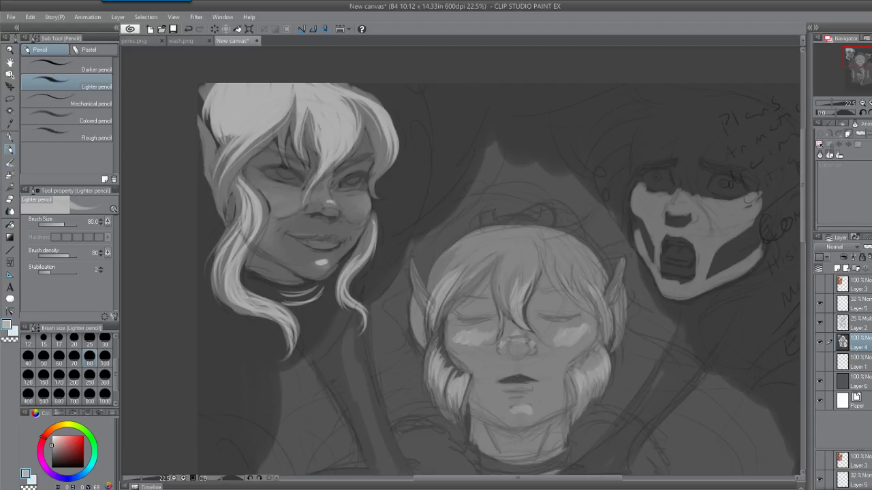
Paint a near-white curved forelock over the screaming figure's forehead, falling between the eyes
drag(565, 477, 582, 477)
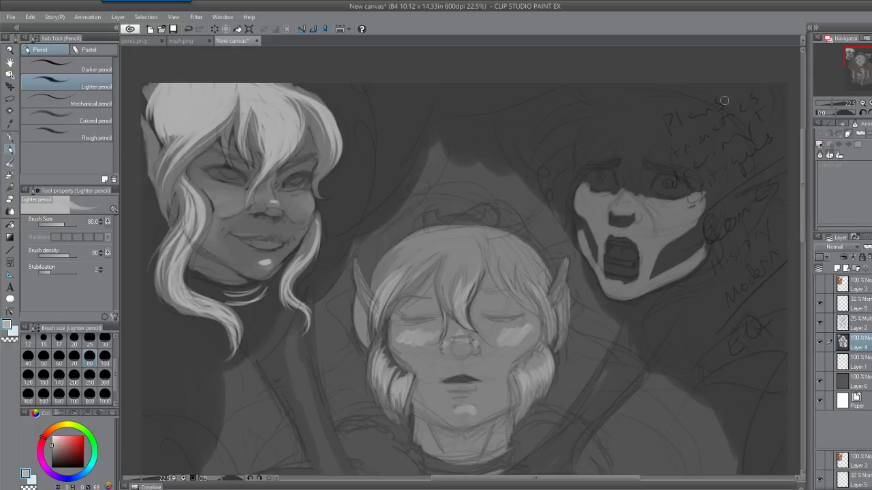
mouse_move(649, 114)
mouse_down()
mouse_move(625, 175)
mouse_move(622, 158)
mouse_move(624, 181)
mouse_up()
mouse_move(660, 111)
mouse_down()
mouse_move(638, 184)
mouse_move(674, 115)
mouse_move(638, 186)
mouse_up()
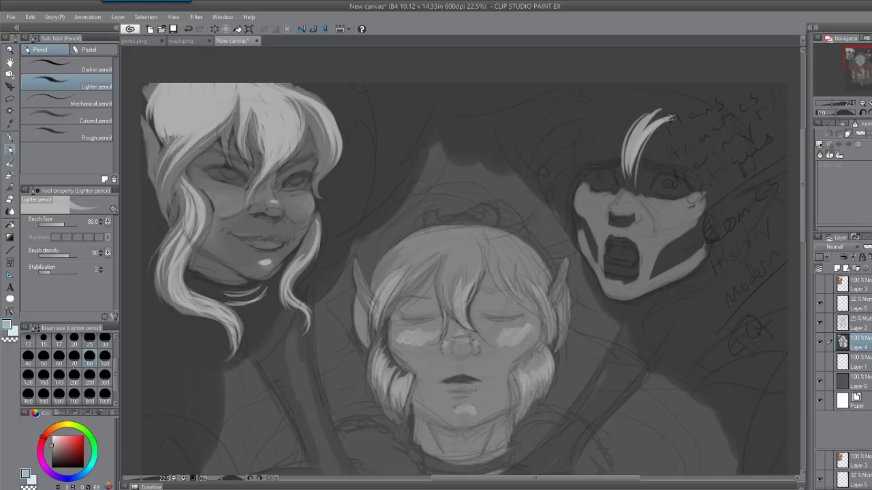
mouse_move(667, 109)
mouse_down()
mouse_move(633, 140)
mouse_move(691, 113)
mouse_up()
Paint thin near-white windswept strands across the top of the screaming figure's head, fanning out to both sides
mouse_move(620, 119)
mouse_down()
mouse_move(557, 176)
mouse_move(533, 170)
mouse_up()
mouse_move(616, 118)
mouse_down()
mouse_move(545, 155)
mouse_move(614, 105)
mouse_up()
mouse_move(559, 117)
mouse_down()
mouse_move(677, 95)
mouse_move(625, 104)
mouse_move(553, 140)
mouse_up()
drag(650, 102, 571, 133)
mouse_move(683, 99)
mouse_down()
mouse_move(623, 113)
mouse_move(556, 157)
mouse_move(550, 188)
mouse_up()
drag(620, 135, 564, 160)
drag(636, 116, 591, 142)
drag(652, 101, 602, 132)
mouse_move(680, 96)
mouse_down()
mouse_move(648, 106)
mouse_move(651, 114)
mouse_move(616, 134)
mouse_up()
drag(666, 107, 624, 128)
mouse_move(696, 105)
mouse_down()
mouse_move(625, 127)
mouse_move(640, 108)
mouse_up()
mouse_move(721, 99)
mouse_down()
mouse_move(670, 109)
mouse_move(677, 102)
mouse_up()
drag(731, 117, 700, 102)
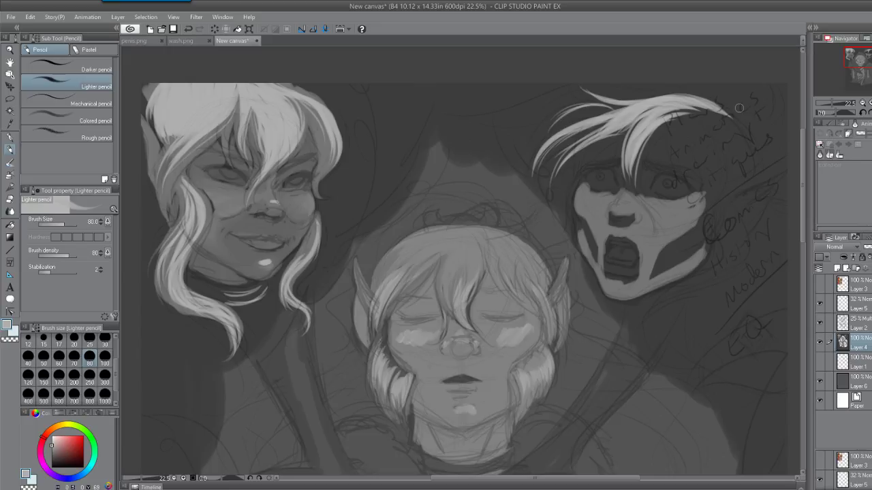
Extend the screaming figure's forelock past the nose and thicken the swept strands above the brow
drag(628, 151, 657, 236)
mouse_move(642, 201)
mouse_down()
mouse_move(626, 167)
mouse_move(644, 155)
mouse_move(640, 202)
mouse_up()
drag(633, 151, 655, 235)
mouse_move(632, 126)
mouse_down()
mouse_move(565, 169)
mouse_move(551, 202)
mouse_up()
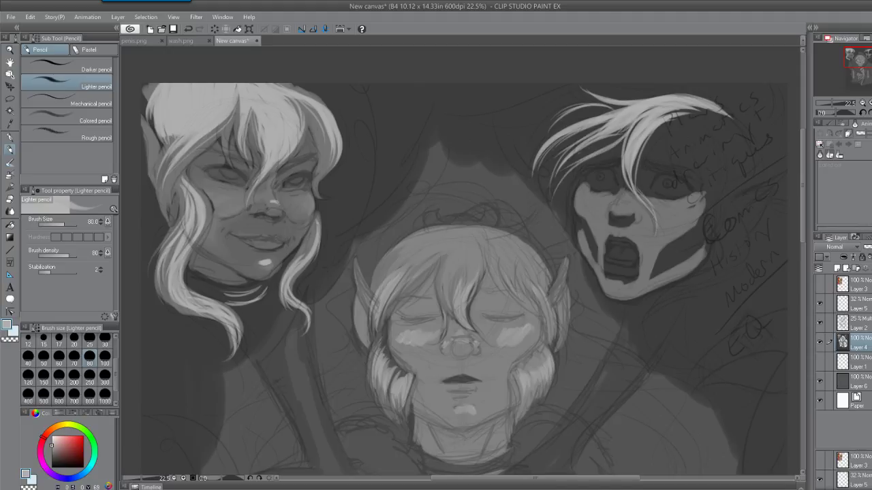
drag(623, 136, 566, 163)
drag(633, 123, 561, 181)
Fill the screaming figure's forehead, eye surrounds and cheek with mid grey sampled from the face
alt+click(601, 225)
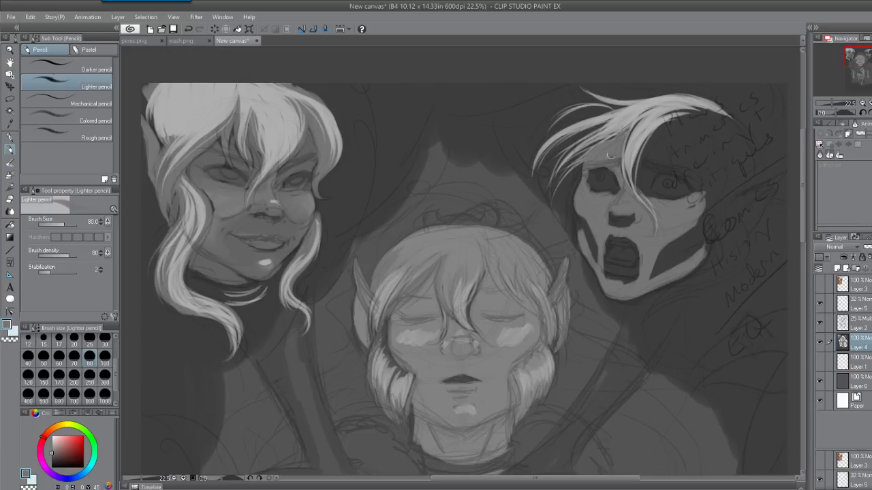
mouse_move(599, 144)
mouse_down()
mouse_move(624, 128)
mouse_move(598, 148)
mouse_up()
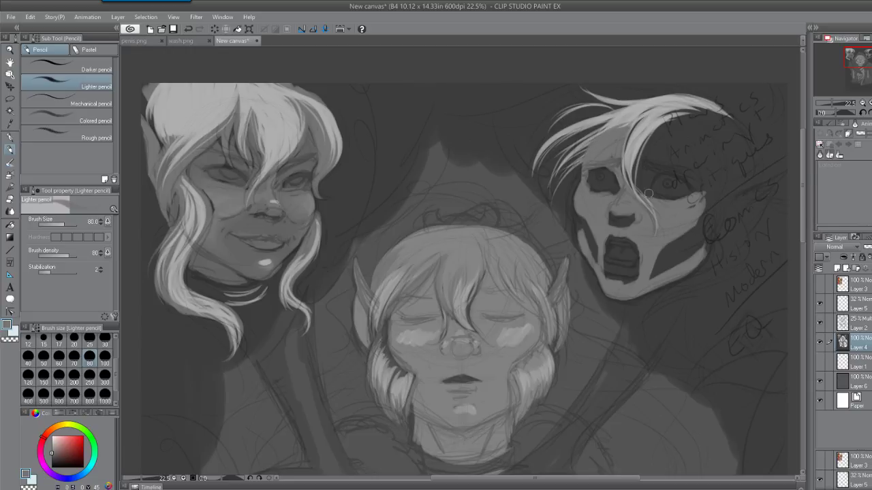
mouse_move(650, 196)
mouse_down()
mouse_move(637, 147)
mouse_move(660, 129)
mouse_move(651, 181)
mouse_move(666, 168)
mouse_move(667, 140)
mouse_move(695, 194)
mouse_move(684, 147)
mouse_up()
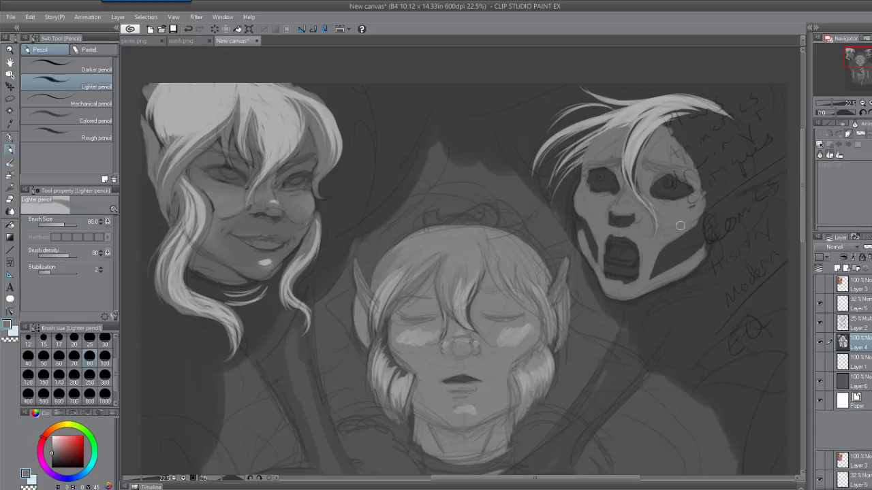
drag(649, 275, 686, 223)
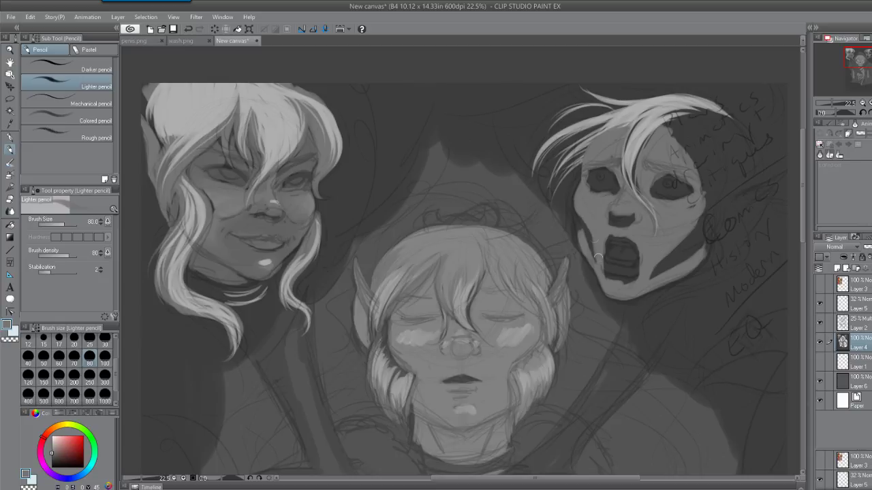
Blend the screaming figure's cheek and jaw shadows into the face tone with the Blend tool
key(j)
drag(655, 274, 691, 231)
drag(655, 264, 697, 216)
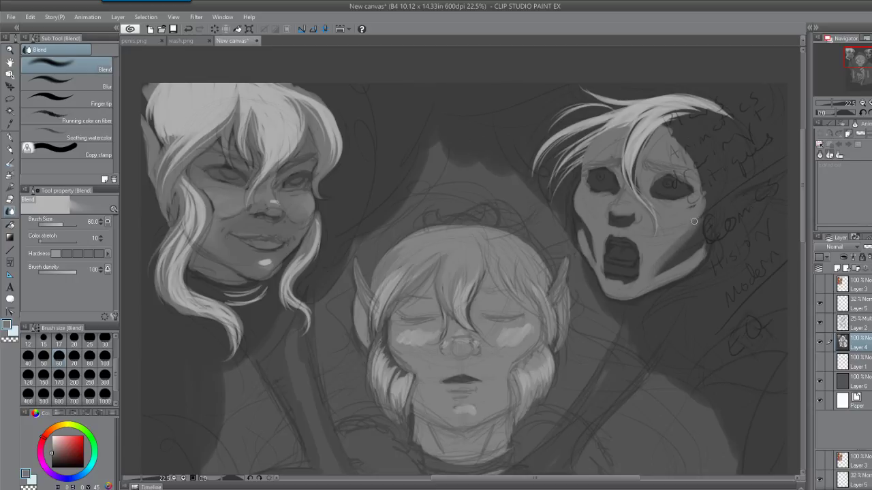
drag(651, 284, 702, 246)
drag(681, 250, 664, 267)
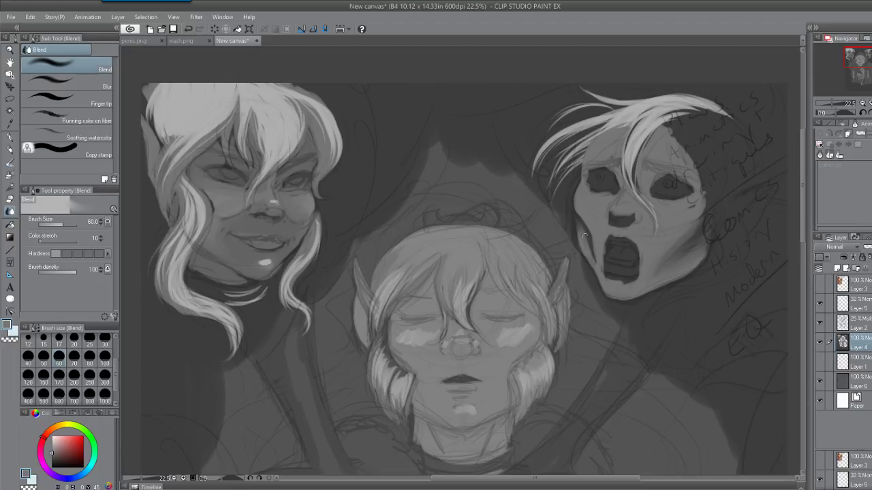
drag(587, 241, 597, 265)
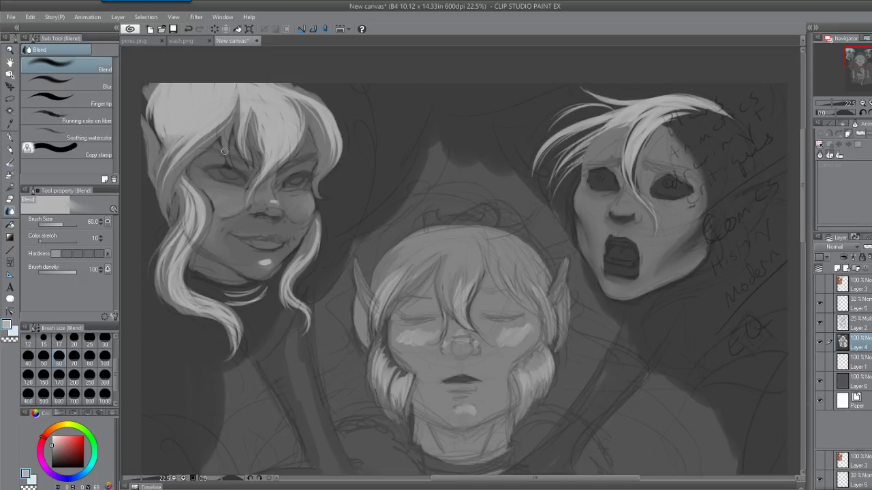
Paint the whites of the smirking figure's eyes near-white and fill both irises with light grey using Lighter pencil
key(p)
mouse_move(224, 164)
mouse_down()
mouse_move(212, 173)
mouse_move(272, 204)
mouse_move(423, 205)
mouse_up()
key(ctrl+space)
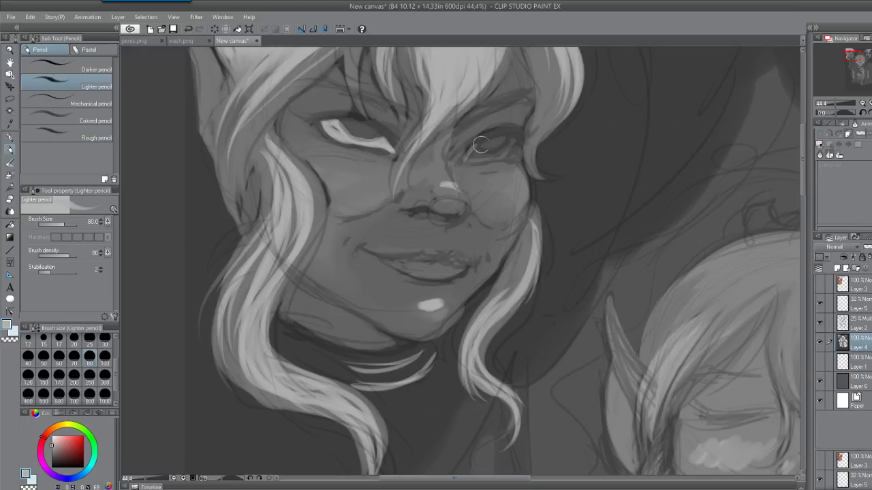
mouse_move(468, 158)
mouse_down()
mouse_move(512, 143)
mouse_move(474, 157)
mouse_up()
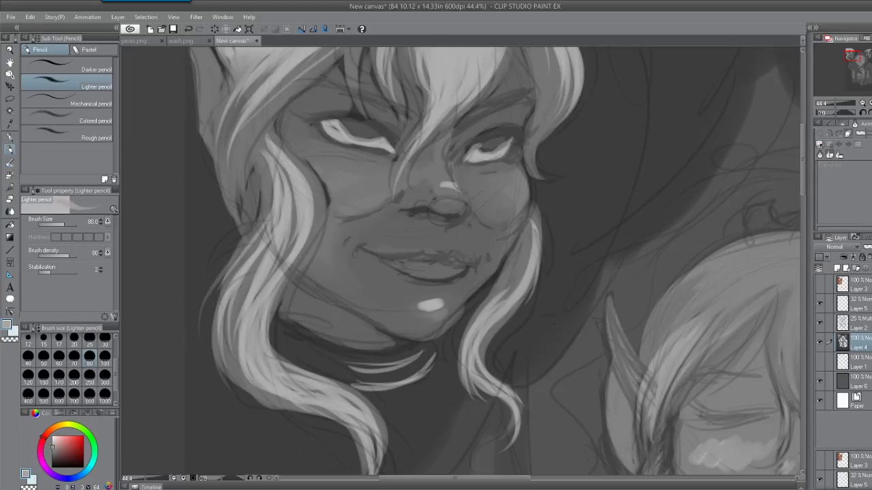
mouse_move(359, 120)
mouse_down()
mouse_move(348, 124)
mouse_move(367, 134)
mouse_move(378, 114)
mouse_up()
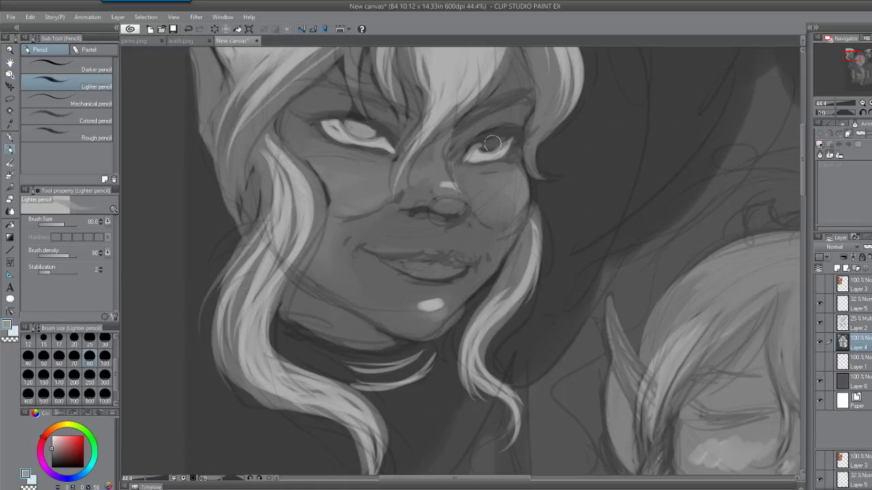
mouse_move(490, 149)
mouse_down()
mouse_move(485, 136)
mouse_move(478, 145)
mouse_move(505, 139)
mouse_move(514, 125)
mouse_up()
Tone down the smirking figure's chin highlight and darken the shadow along the jawline
drag(426, 305, 412, 313)
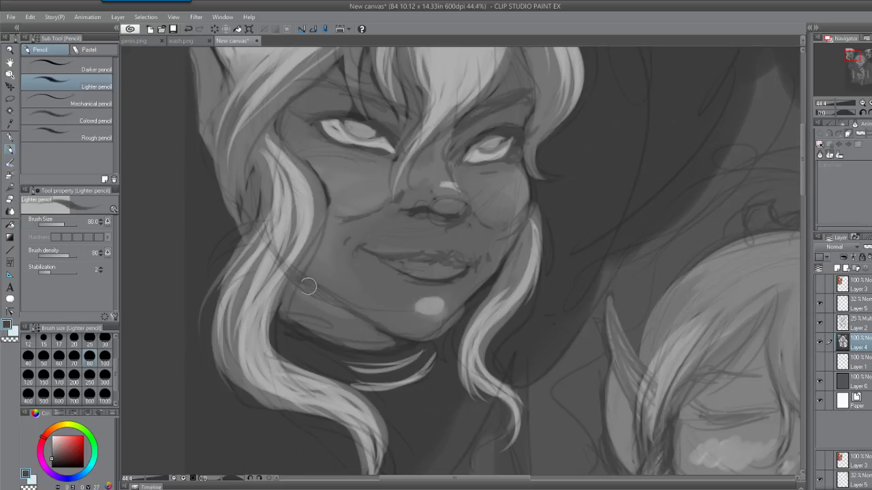
drag(301, 288, 352, 317)
drag(295, 293, 379, 334)
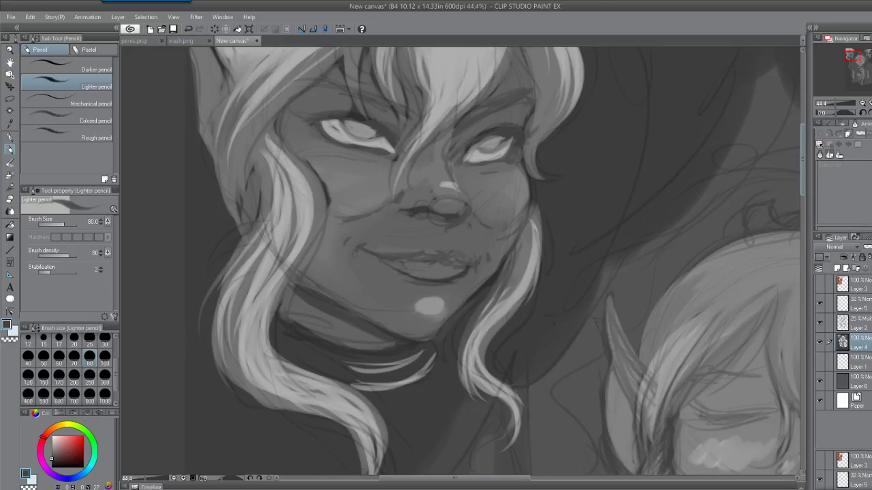
Darken the hair edge beside the smirking figure's far temple and cut dark tapered strands through the central bangs
scroll(768, 144, up, 3)
drag(536, 135, 535, 200)
drag(532, 166, 529, 224)
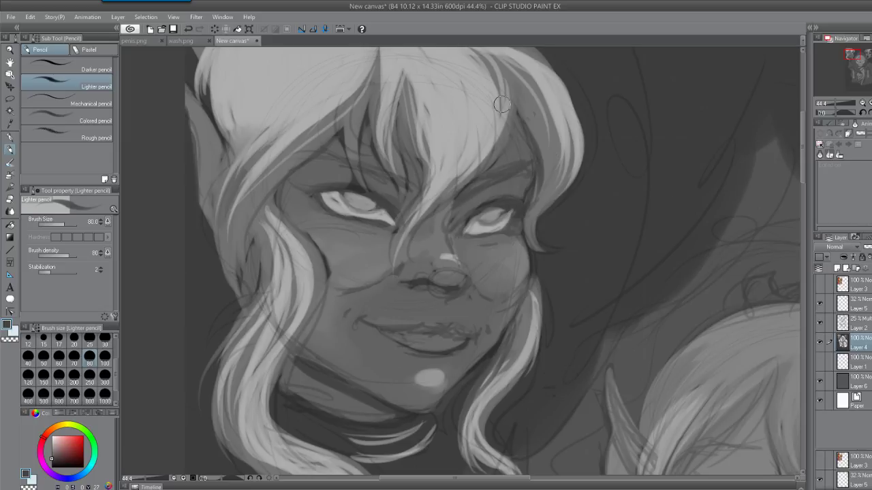
drag(501, 109, 407, 231)
drag(436, 196, 393, 274)
drag(429, 191, 399, 247)
drag(446, 163, 407, 225)
drag(461, 125, 414, 216)
drag(461, 105, 395, 235)
drag(445, 139, 394, 235)
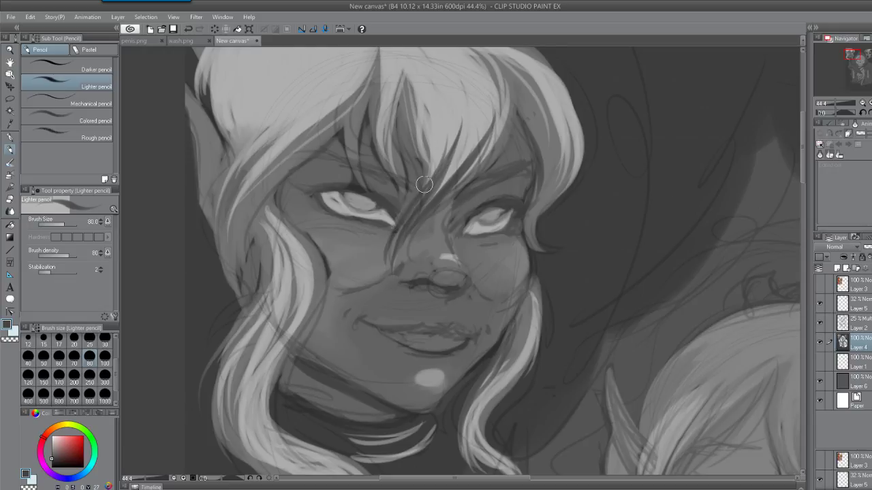
drag(412, 267, 415, 133)
drag(405, 101, 412, 165)
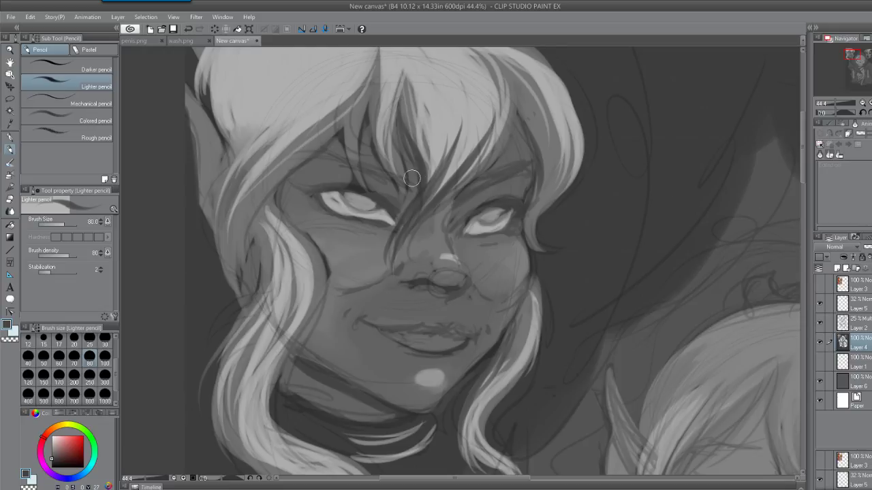
Darken both of the smirking figure's eyebrows and draw the crease lines beneath the eyes
drag(473, 187, 555, 158)
mouse_move(383, 175)
mouse_down()
mouse_move(330, 161)
mouse_move(293, 174)
mouse_move(415, 170)
mouse_up()
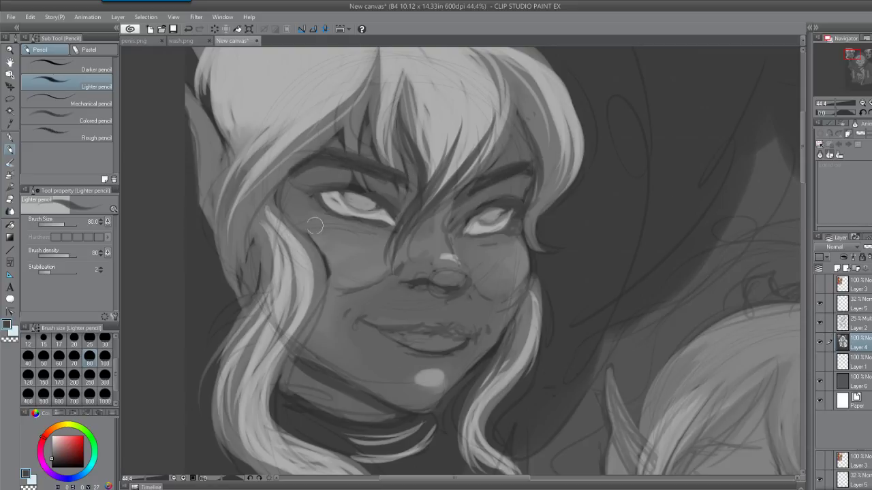
mouse_move(307, 227)
mouse_down()
mouse_move(297, 228)
mouse_move(375, 232)
mouse_up()
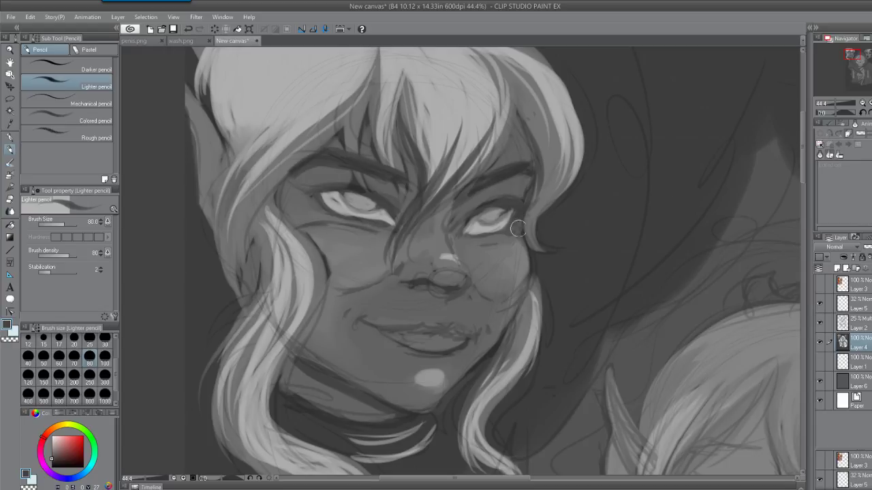
mouse_move(502, 240)
mouse_down()
mouse_move(479, 243)
mouse_move(487, 244)
mouse_up()
Shade the underside and bridge of the smirking figure's nose, cover its highlight, and shade the near eyelid
mouse_move(415, 286)
mouse_down()
mouse_move(447, 301)
mouse_move(465, 293)
mouse_up()
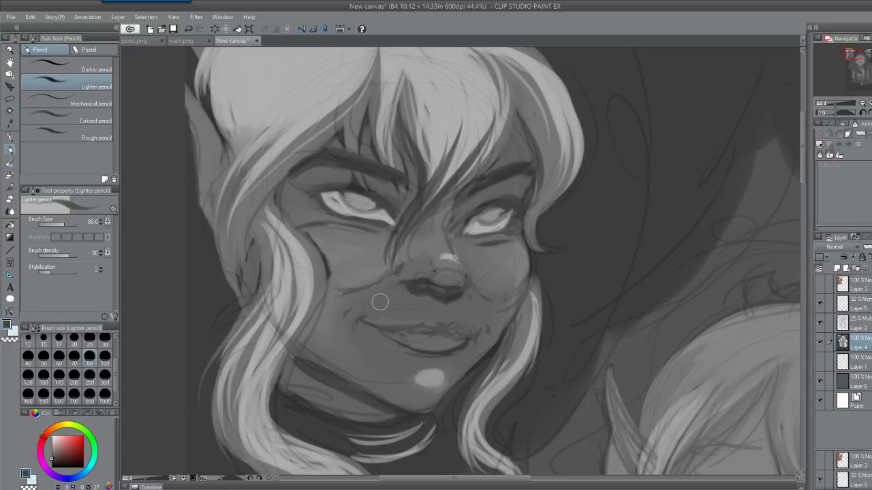
mouse_move(409, 275)
mouse_down()
mouse_move(458, 282)
mouse_move(443, 238)
mouse_up()
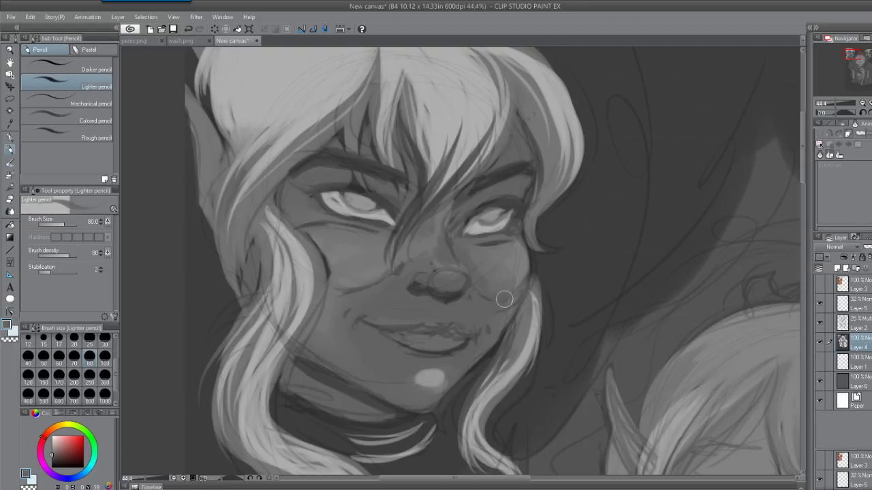
mouse_move(345, 175)
mouse_down()
mouse_move(377, 190)
mouse_move(352, 177)
mouse_up()
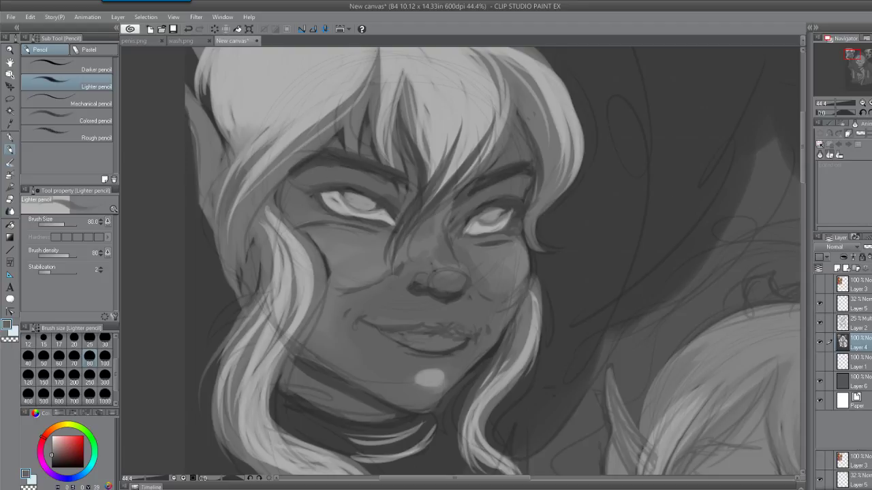
Outline the smirking figure's far eye and detail its iris and pupil in a darker grey with brush size 30
drag(51, 455, 51, 460)
click(105, 337)
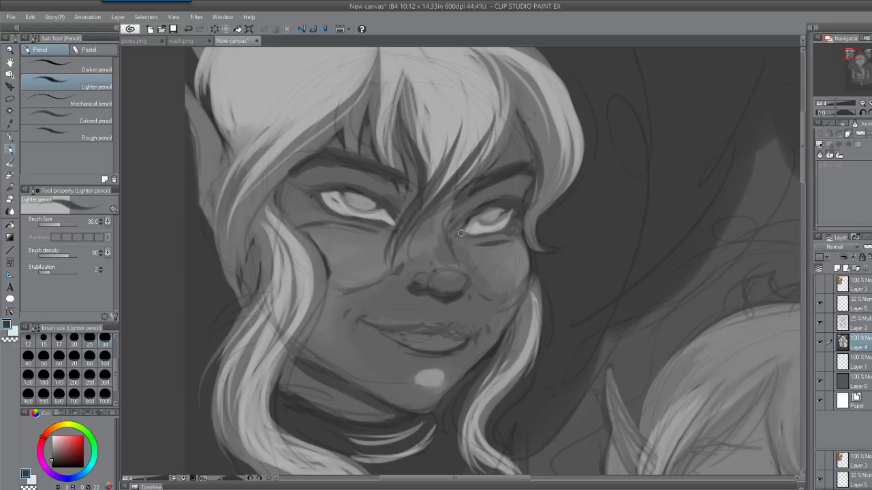
mouse_move(485, 206)
mouse_down()
mouse_move(472, 220)
mouse_move(515, 207)
mouse_move(480, 207)
mouse_up()
mouse_move(512, 205)
mouse_down()
mouse_move(497, 232)
mouse_move(519, 228)
mouse_up()
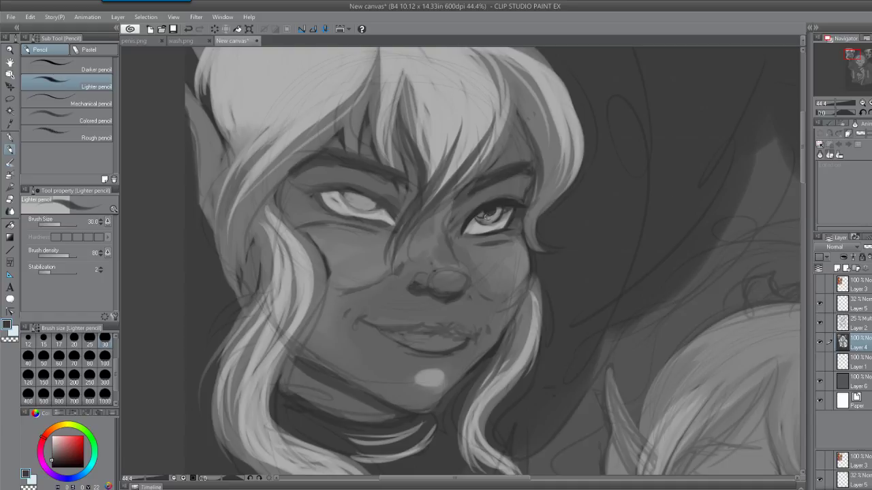
mouse_move(489, 215)
mouse_down()
mouse_move(486, 222)
mouse_move(501, 208)
mouse_move(493, 222)
mouse_up()
Rotate the canvas and draw the smirking figure's near eye with a dark lash line, iris and pupil
key(r)
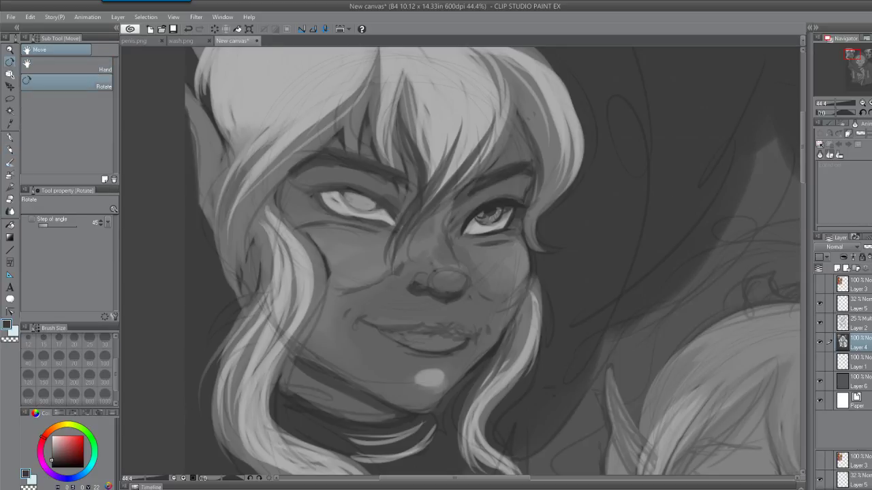
drag(708, 307, 721, 382)
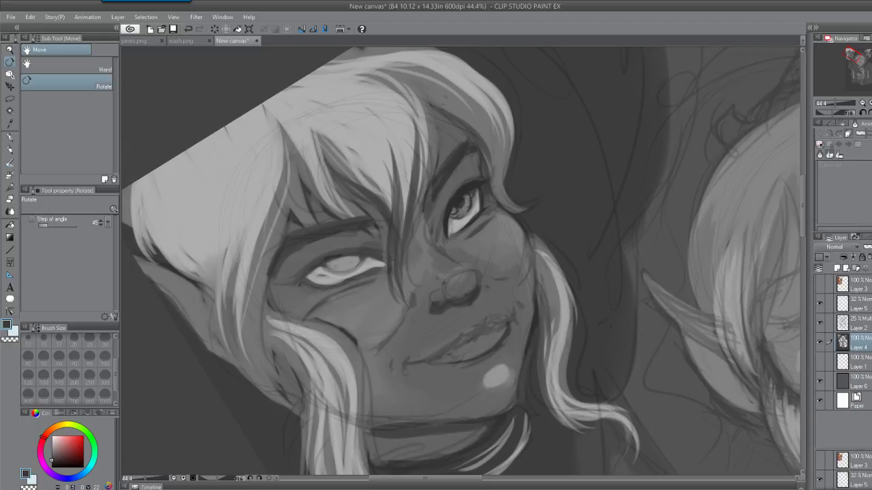
key(p)
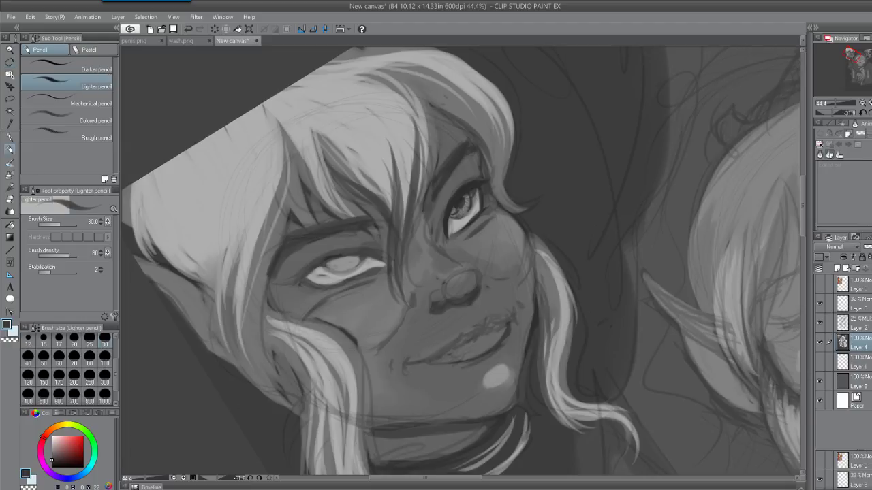
drag(320, 262, 294, 285)
mouse_move(361, 252)
mouse_down()
mouse_move(335, 262)
mouse_move(347, 258)
mouse_up()
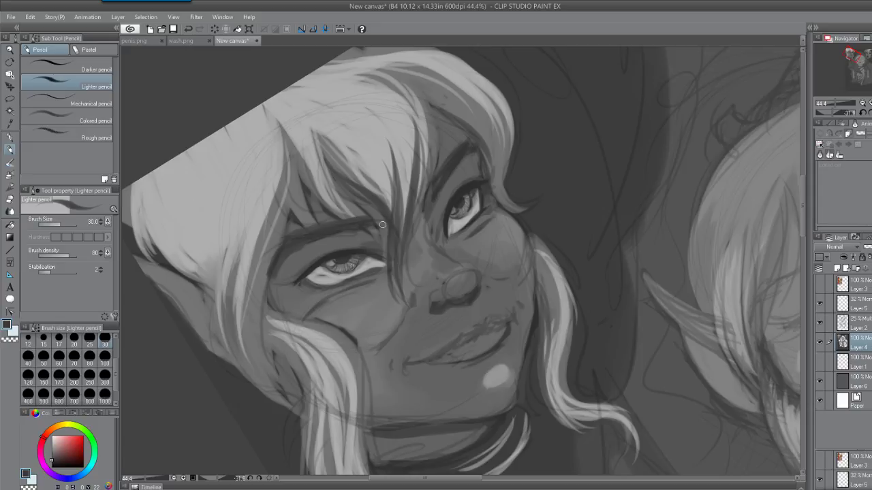
Refine the smirking figure's mouth line, lower the Multiply sketch layer (Layer 2) to 11% opacity and reselect Layer 4
alt+click(457, 223)
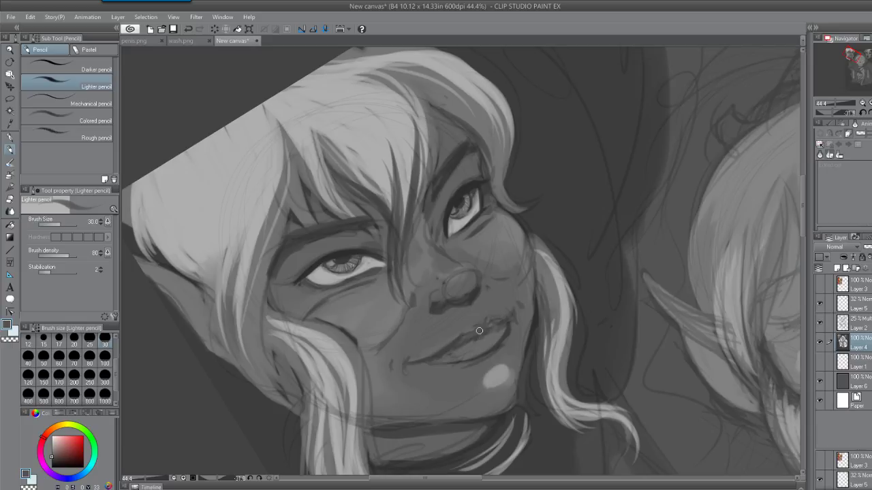
click(855, 323)
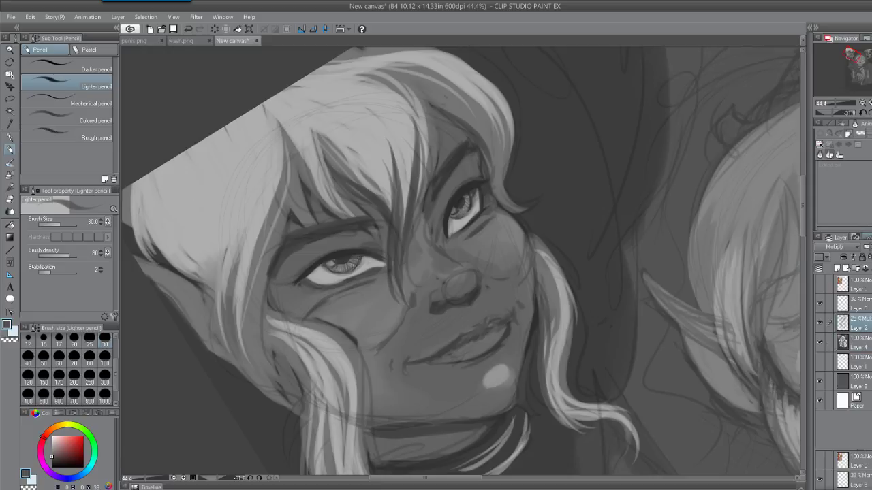
drag(869, 247, 865, 246)
click(854, 341)
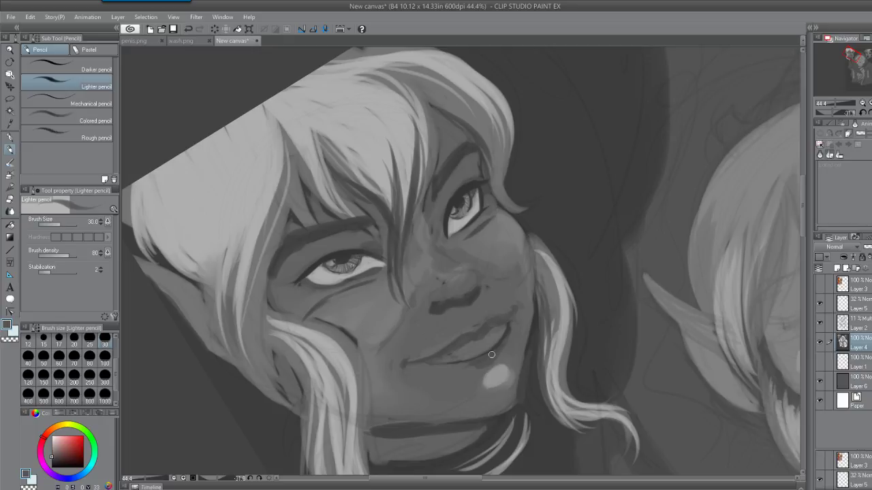
Shade beneath the smirking figure's lower lip, the underside of the nose and the side of the nose
mouse_move(479, 364)
mouse_down()
mouse_move(487, 373)
mouse_move(494, 366)
mouse_up()
mouse_move(432, 302)
mouse_down()
mouse_move(431, 294)
mouse_move(462, 309)
mouse_up()
alt+click(510, 301)
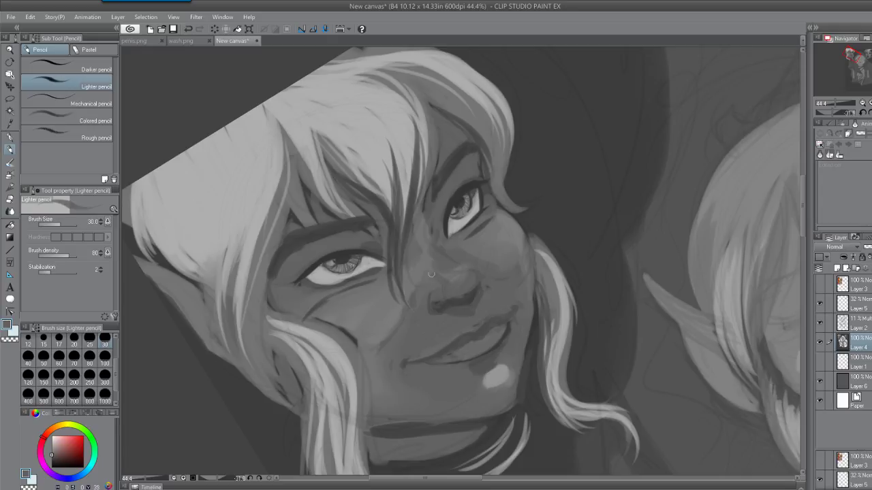
drag(416, 275, 414, 300)
Lighten the smirking figure's nose bridge and paint light highlights on the nose tip, nostril and both cheeks
alt+click(471, 232)
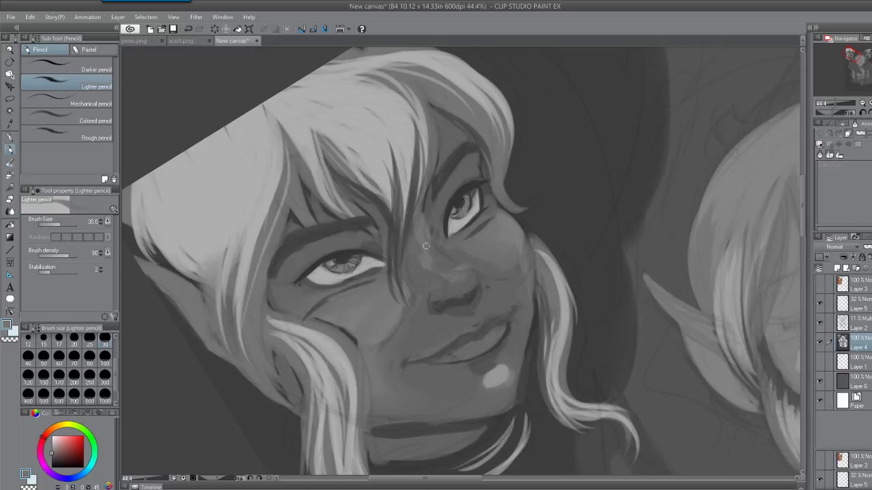
mouse_move(430, 265)
mouse_down()
mouse_move(449, 276)
mouse_move(439, 266)
mouse_move(468, 248)
mouse_up()
alt+click(440, 207)
alt+click(493, 374)
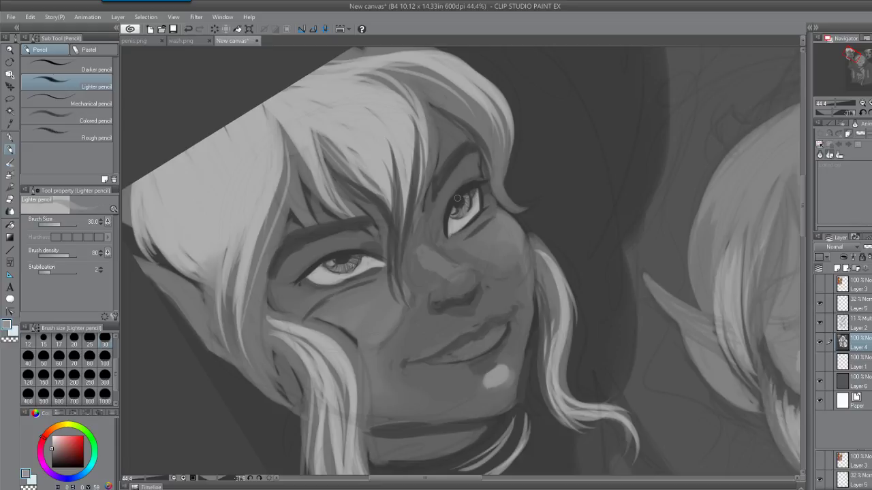
mouse_move(465, 271)
mouse_down()
mouse_move(451, 275)
mouse_move(433, 303)
mouse_up()
drag(337, 309, 360, 303)
drag(484, 238, 510, 229)
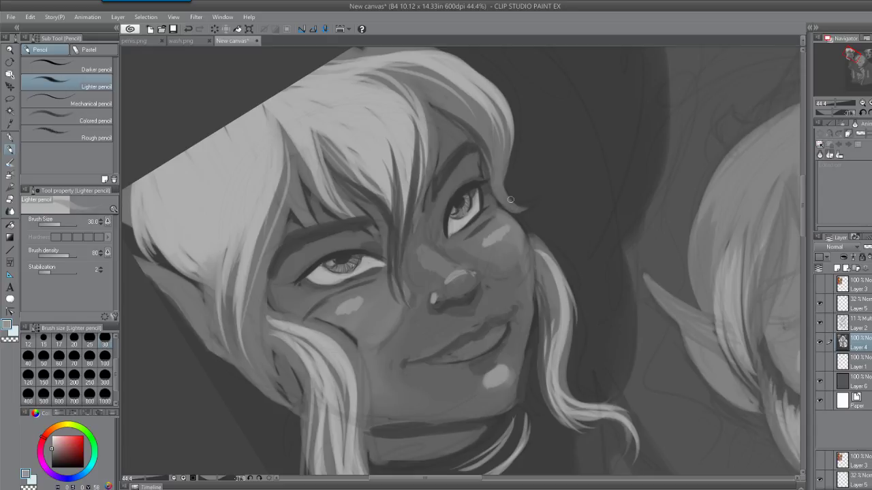
Touch up the white of the smirking figure's near eye, and darken the pupils and lash lines
alt+click(325, 279)
drag(330, 279, 379, 267)
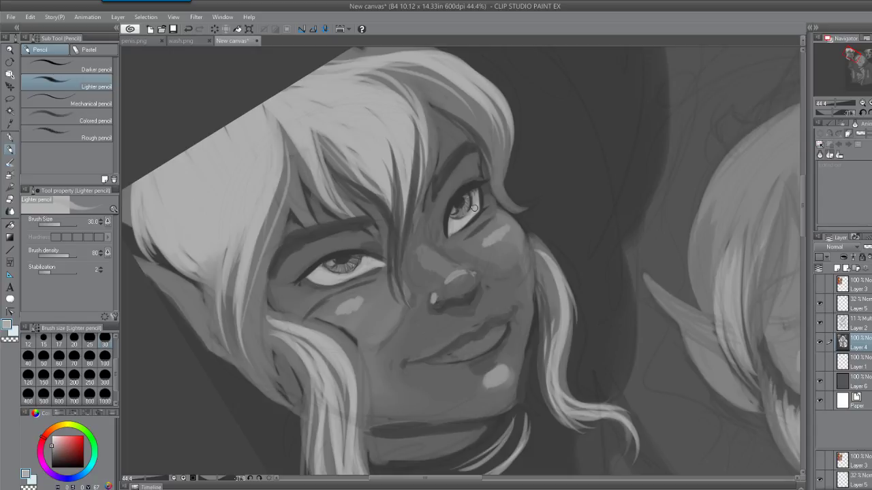
alt+click(315, 265)
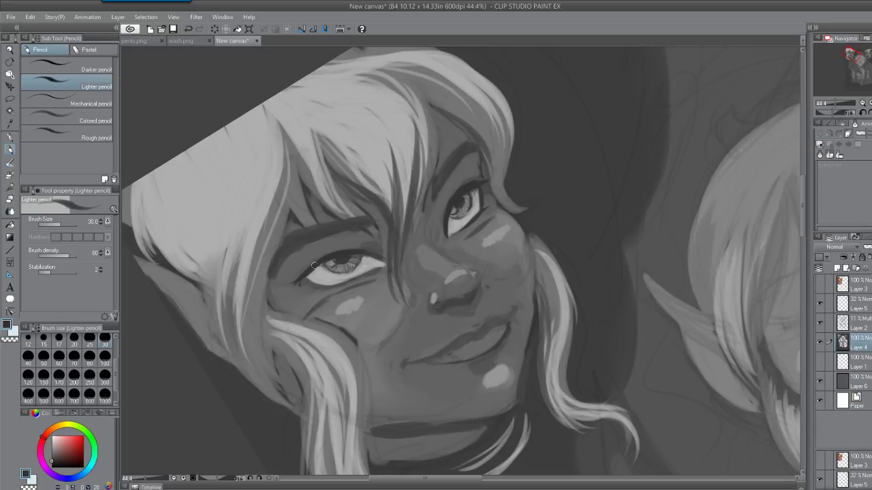
click(315, 265)
click(340, 257)
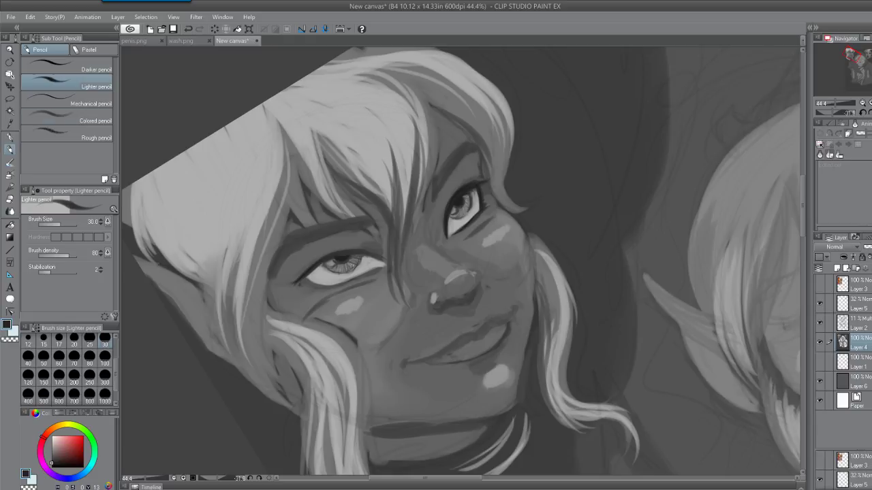
Rotate the canvas and thicken the smirking figure's near-eye lash line, corner lashes, pupil and lower lid in dark grey
key(shift+space)
mouse_move(610, 179)
mouse_down()
mouse_move(627, 308)
mouse_move(572, 393)
mouse_move(433, 431)
mouse_up()
key(space)
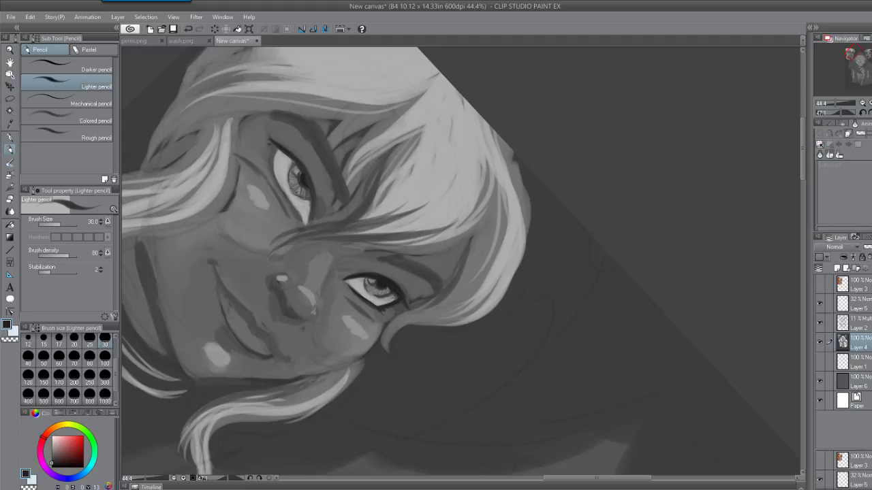
drag(299, 223, 295, 210)
drag(303, 218, 294, 204)
drag(272, 171, 277, 144)
drag(271, 141, 262, 131)
mouse_move(305, 162)
mouse_down()
mouse_move(308, 179)
mouse_move(296, 162)
mouse_up()
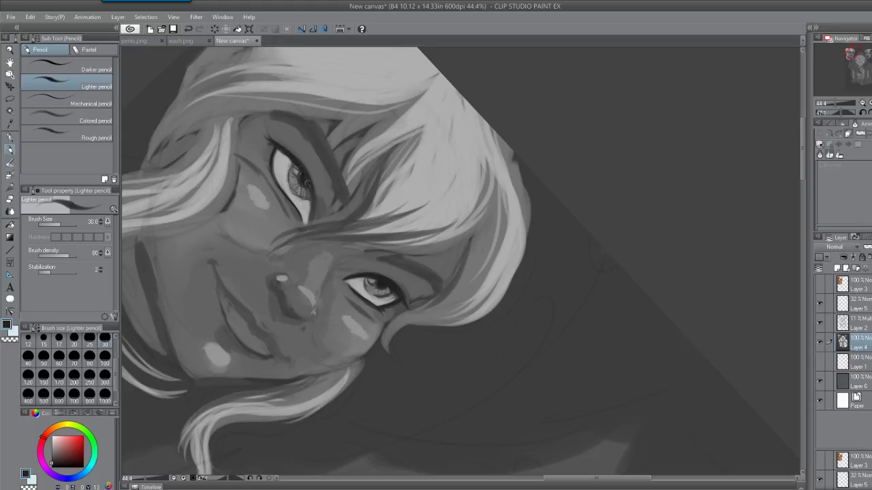
drag(307, 220, 310, 210)
drag(297, 207, 273, 174)
Shade the whites of the smirking figure's eyes with sampled greys and lighten the upper eyelids
alt+click(280, 164)
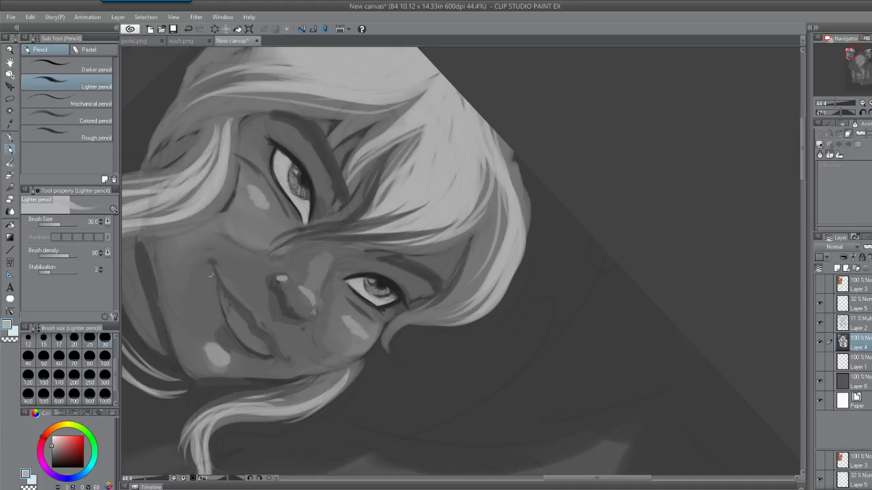
alt+click(255, 196)
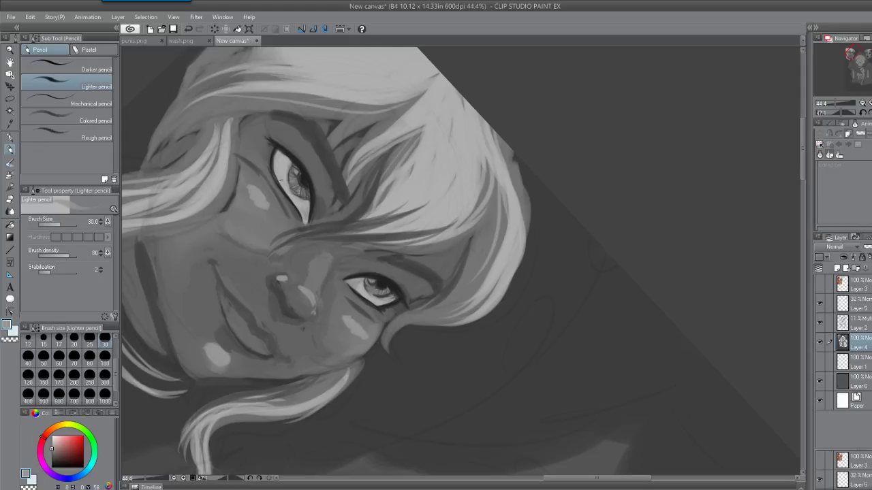
drag(301, 208, 303, 201)
alt+click(311, 278)
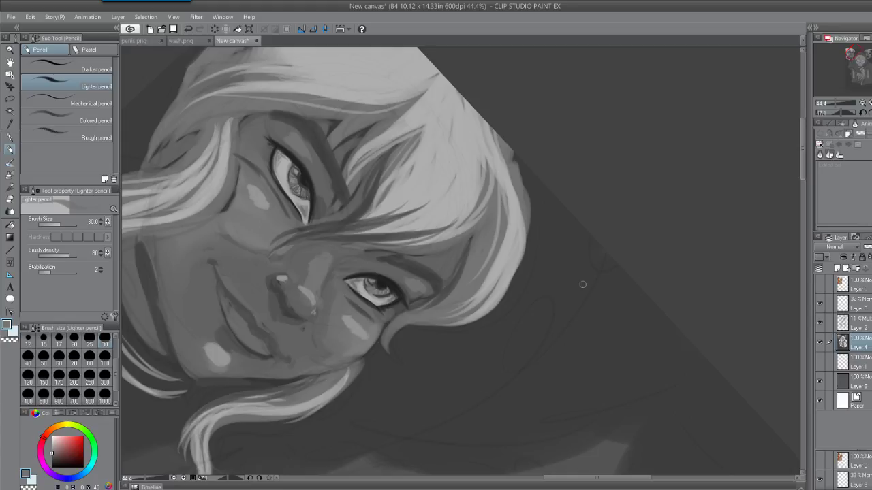
Blend the cheek, chin, eyelid and nose-bridge highlights into the smirking figure's skin with the Blend tool at size 60
key(j)
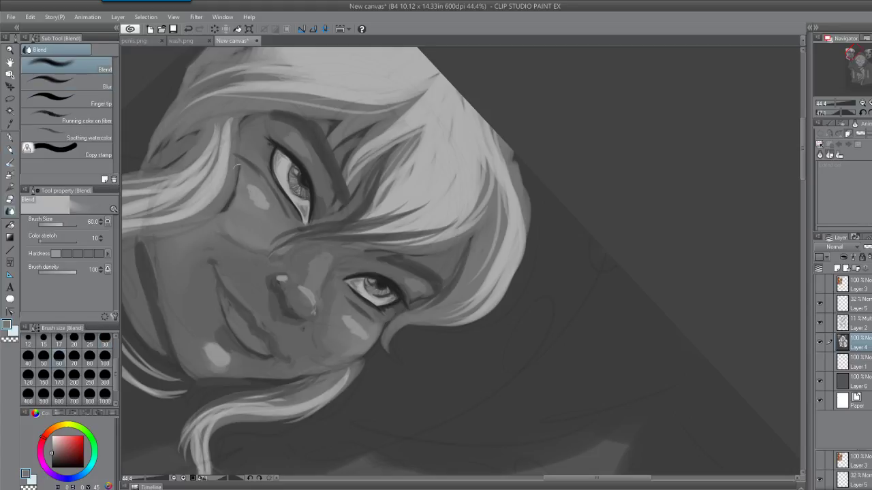
mouse_move(250, 186)
mouse_down()
mouse_move(262, 217)
mouse_move(277, 216)
mouse_move(246, 174)
mouse_up()
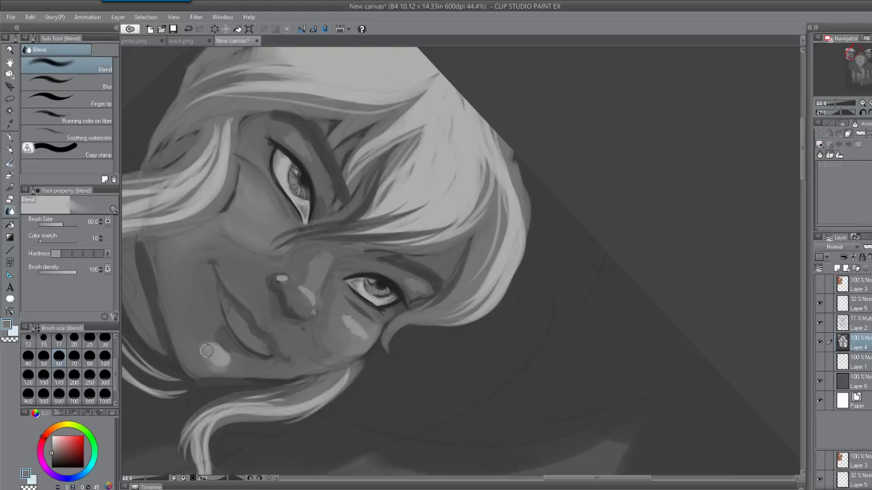
mouse_move(205, 359)
mouse_down()
mouse_move(204, 344)
mouse_move(219, 354)
mouse_move(220, 345)
mouse_move(223, 370)
mouse_move(231, 355)
mouse_move(259, 364)
mouse_move(224, 336)
mouse_up()
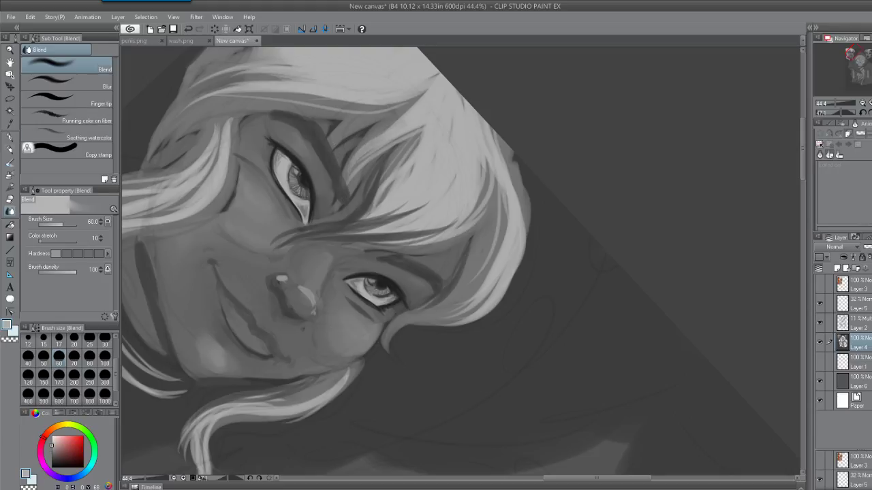
Paint light hair strands over the smirking figure's near brow with the Lighter pencil, and touch up the jaw shading in a mid grey
key(p)
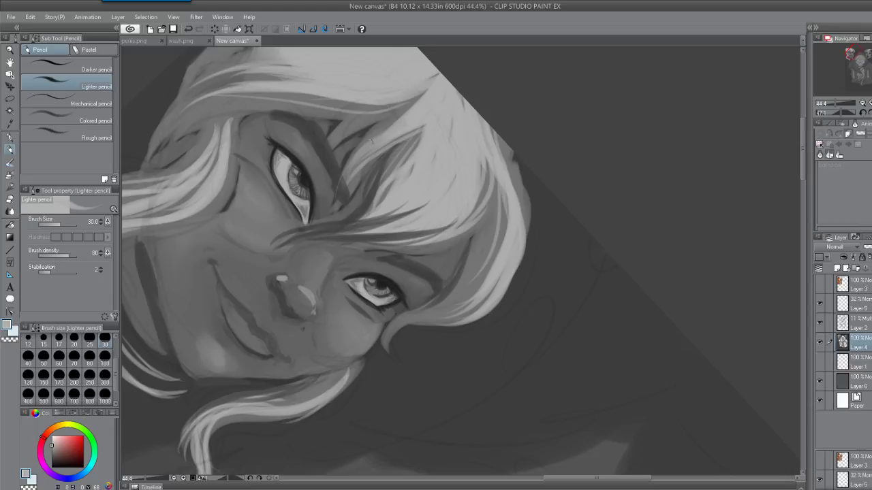
mouse_move(334, 218)
mouse_down()
mouse_move(354, 159)
mouse_move(371, 156)
mouse_up()
mouse_move(344, 185)
mouse_down()
mouse_move(398, 139)
mouse_move(394, 124)
mouse_move(314, 163)
mouse_up()
drag(344, 129, 380, 110)
mouse_move(318, 155)
mouse_down()
mouse_move(387, 109)
mouse_move(322, 142)
mouse_move(396, 104)
mouse_up()
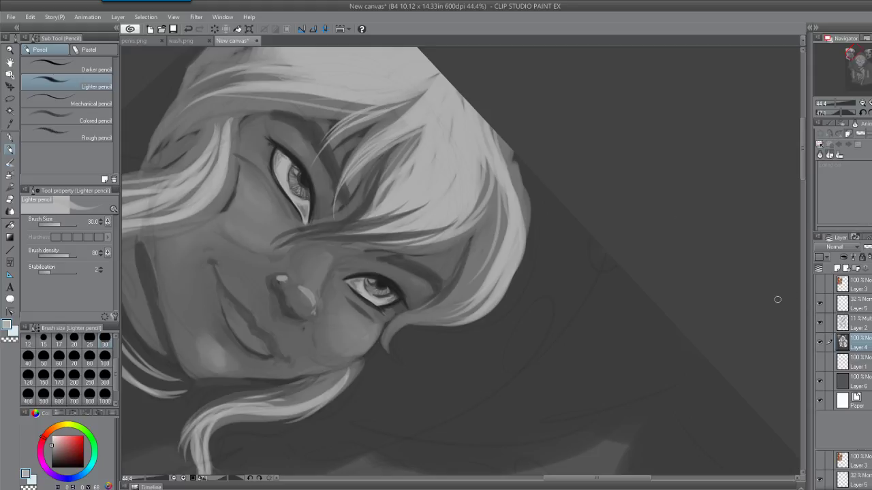
alt+click(179, 290)
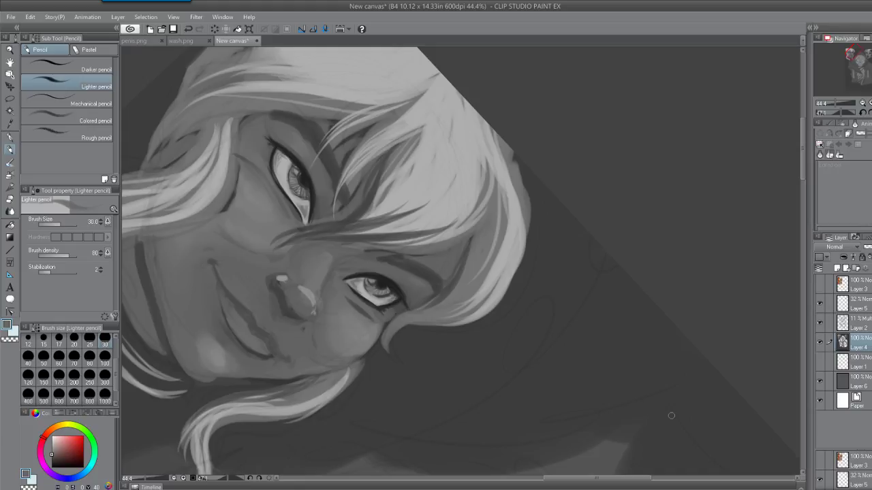
Switch to the browser, open the YouTube Live Dashboard to check the stream and chat, and dismiss the login-saving prompt
key(alt+Tab)
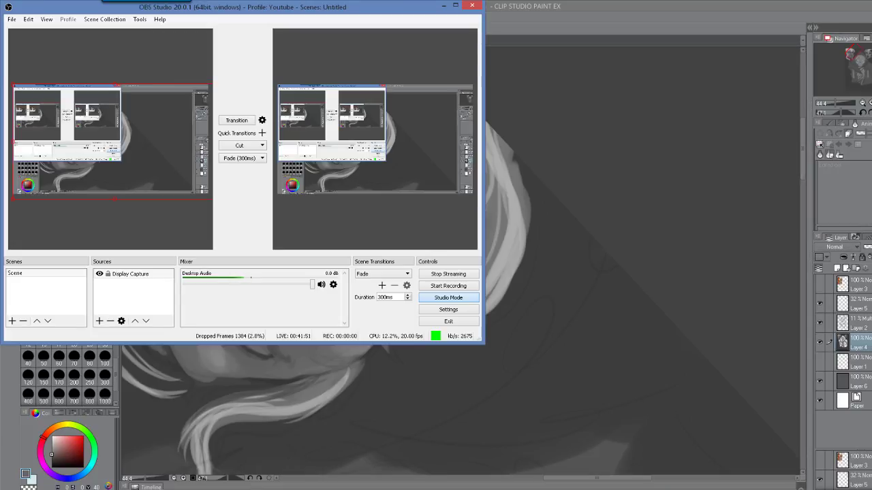
key(alt+Tab)
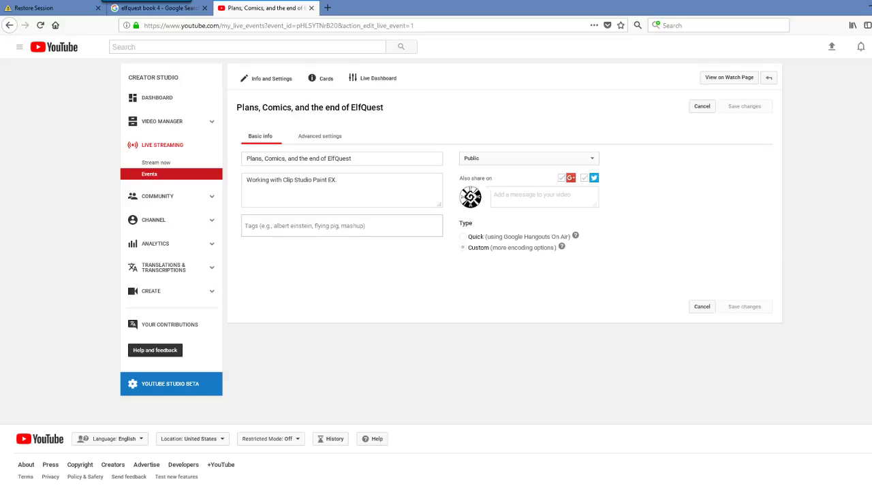
click(171, 163)
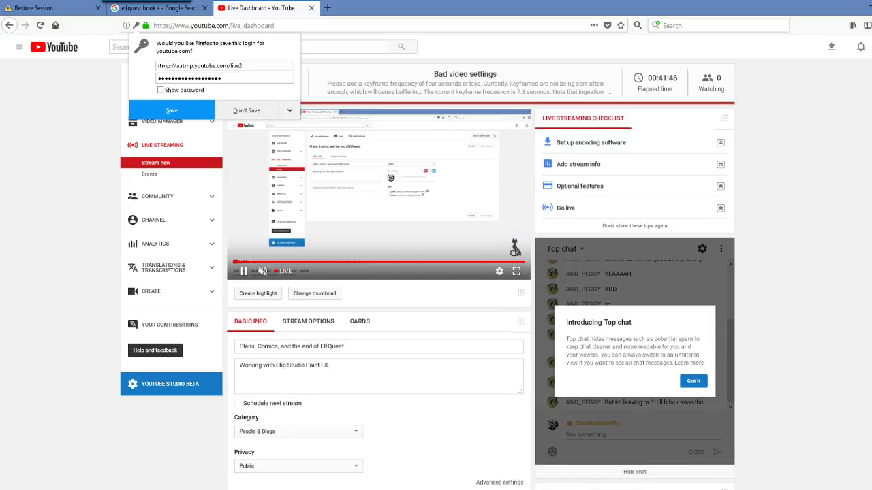
key(Escape)
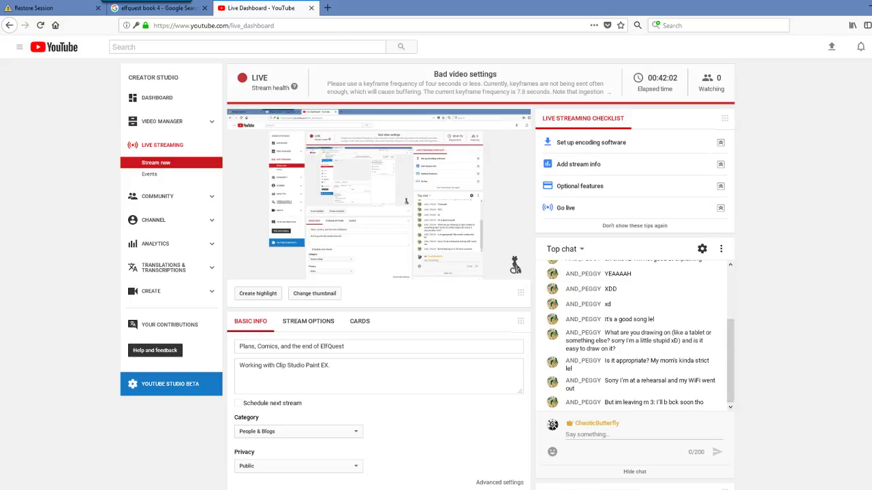
Switch to OBS Studio, examine the video settings for resolution and frame rate, and close the settings
key(alt+Tab)
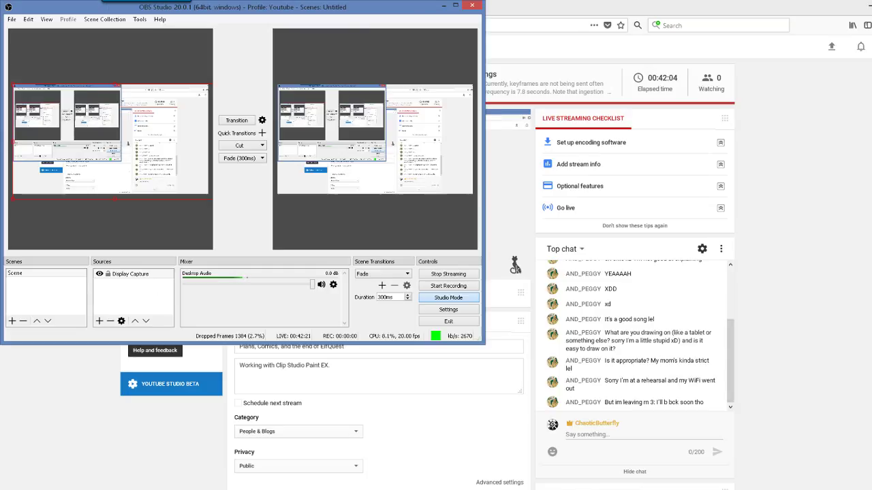
click(448, 309)
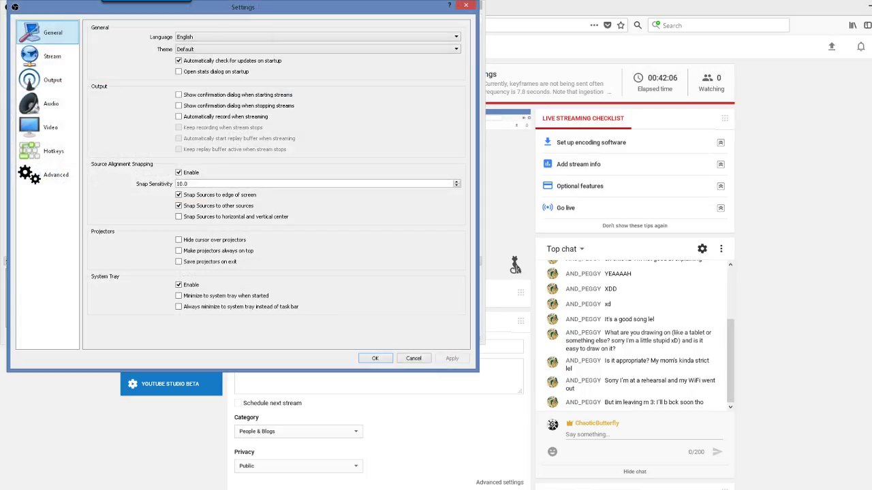
click(49, 127)
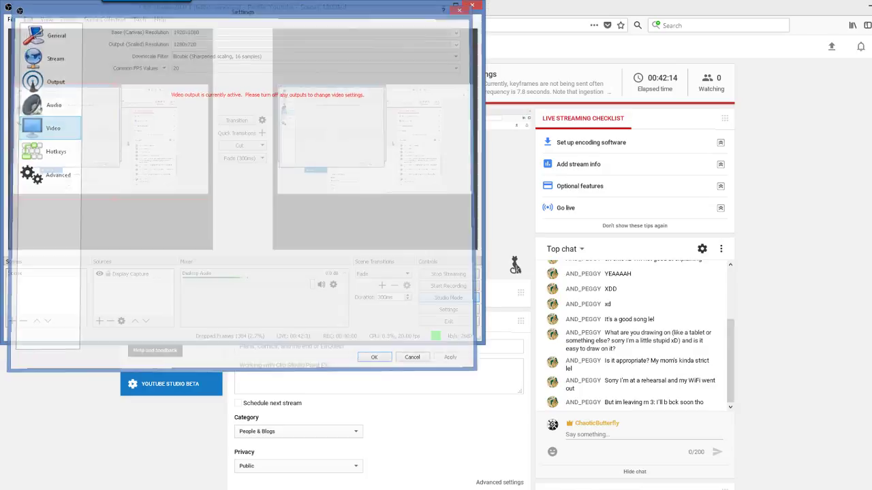
click(466, 5)
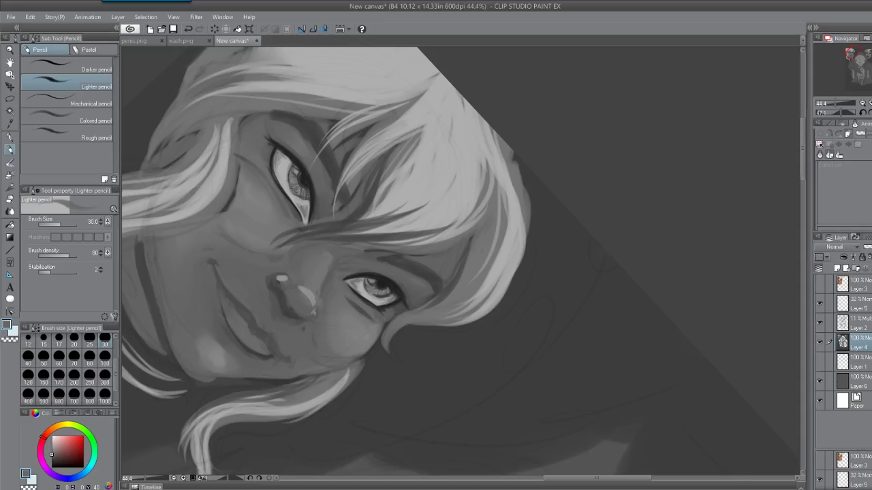
Recheck the YouTube Live Dashboard and the OBS Studio stream status, and return to Clip Studio Paint
click(677, 487)
key(alt+Tab)
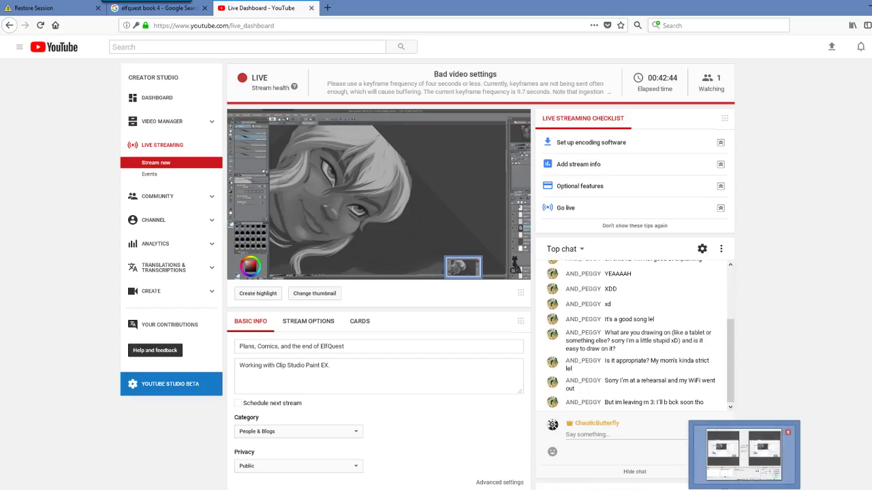
key(alt+Tab)
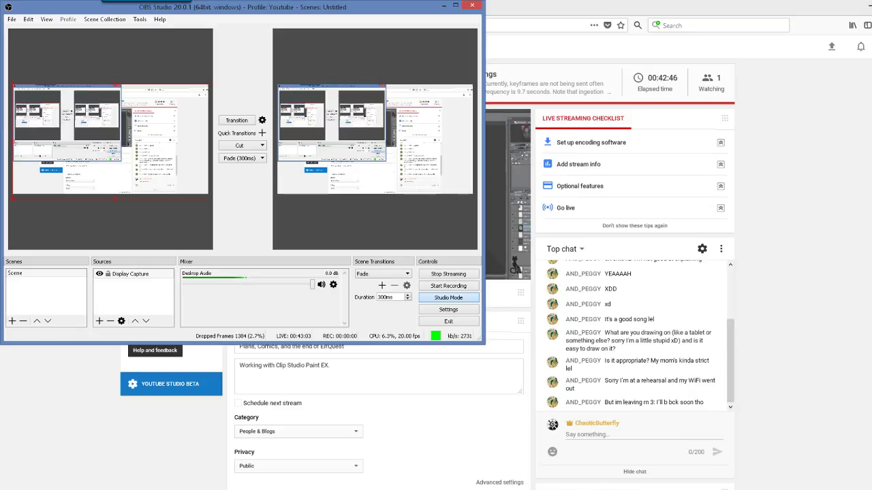
key(alt+Tab)
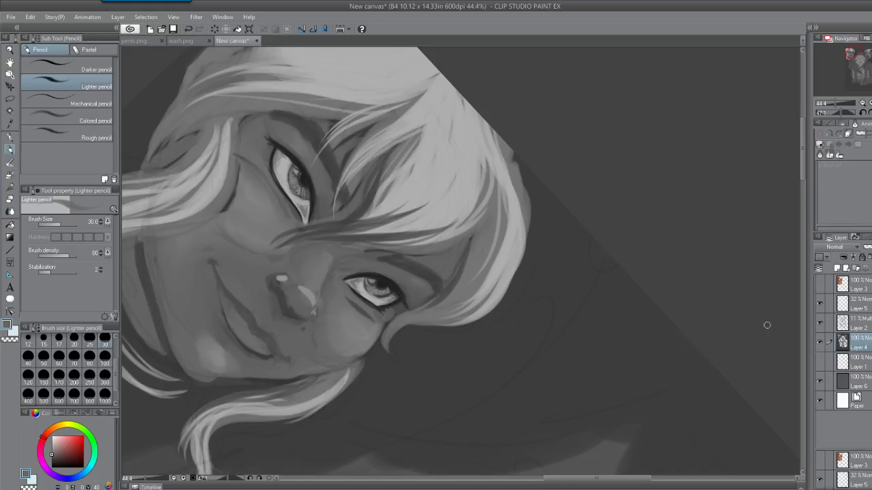
drag(598, 479, 615, 479)
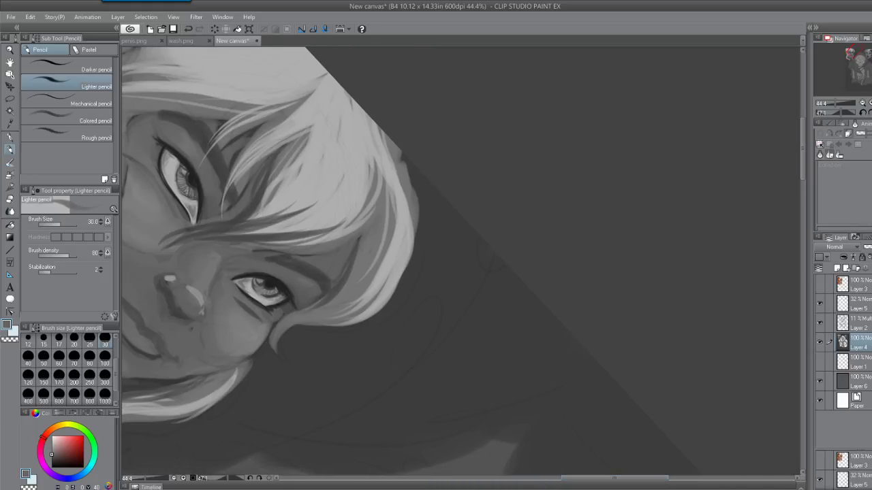
scroll(464, 260, down, 5)
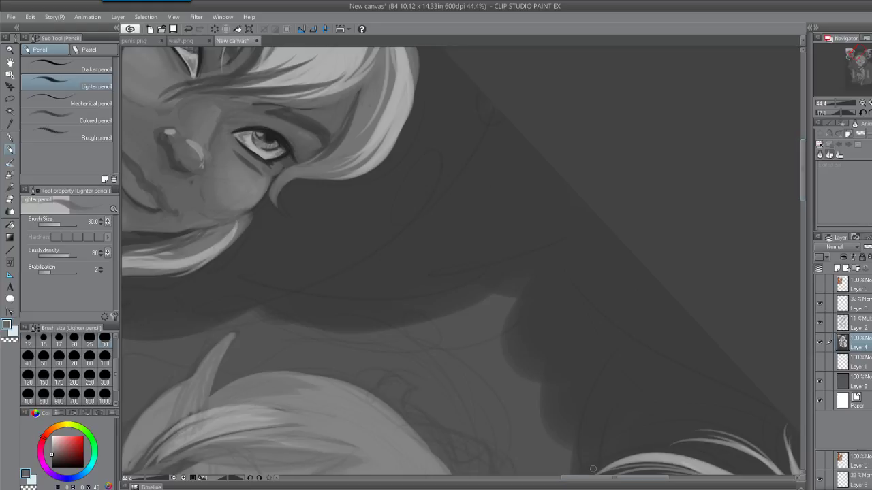
drag(613, 478, 616, 479)
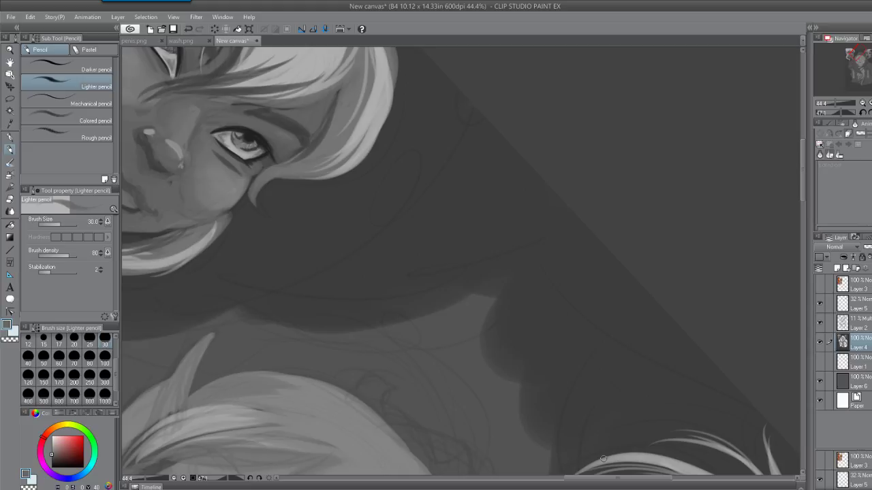
Switch to the browser to check the YouTube Live Dashboard's stream health and chat, and return to Clip Studio Paint
drag(613, 479, 632, 478)
scroll(463, 261, down, 5)
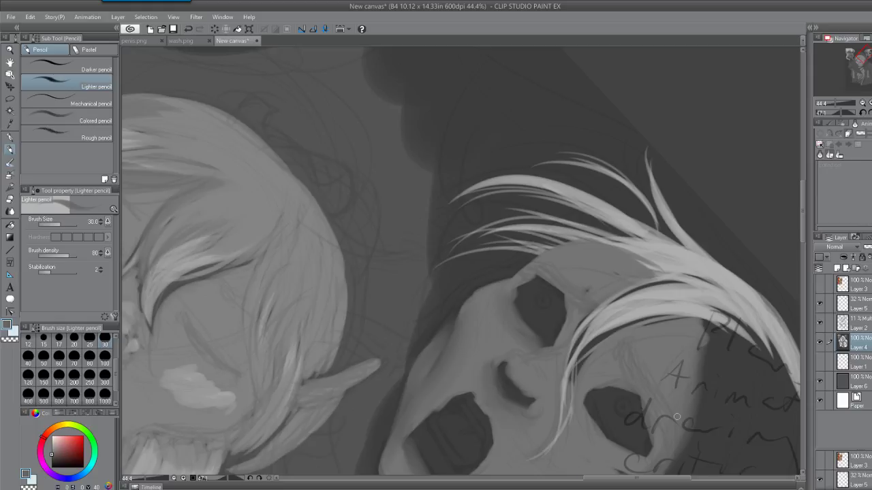
key(alt+Tab)
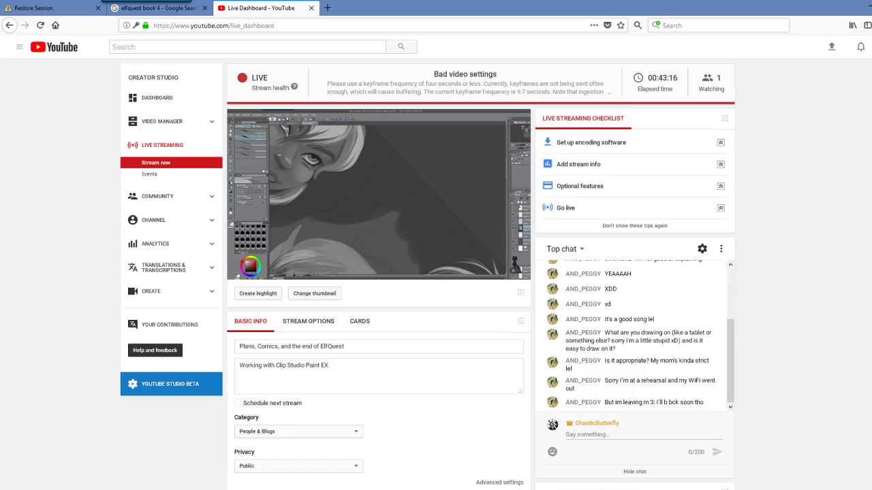
key(alt+Tab)
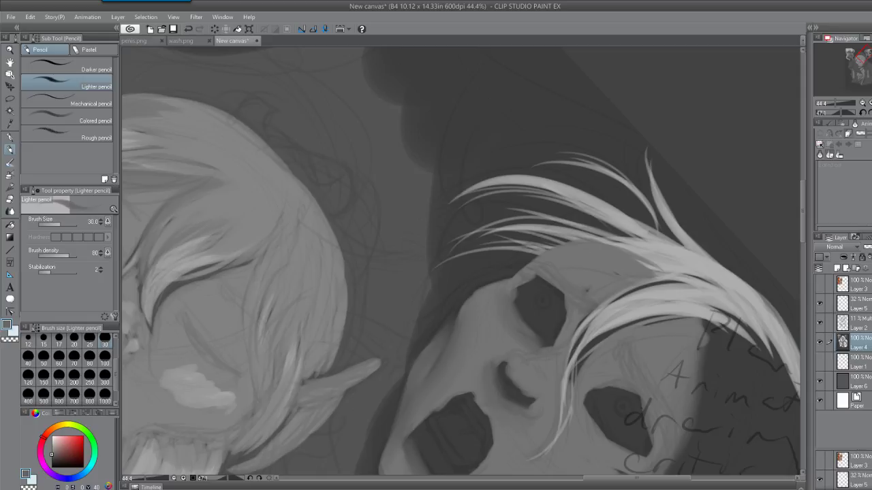
Reset the canvas rotation to 0 degrees and frame the open-mouthed figure's face and hair
key(shift+space)
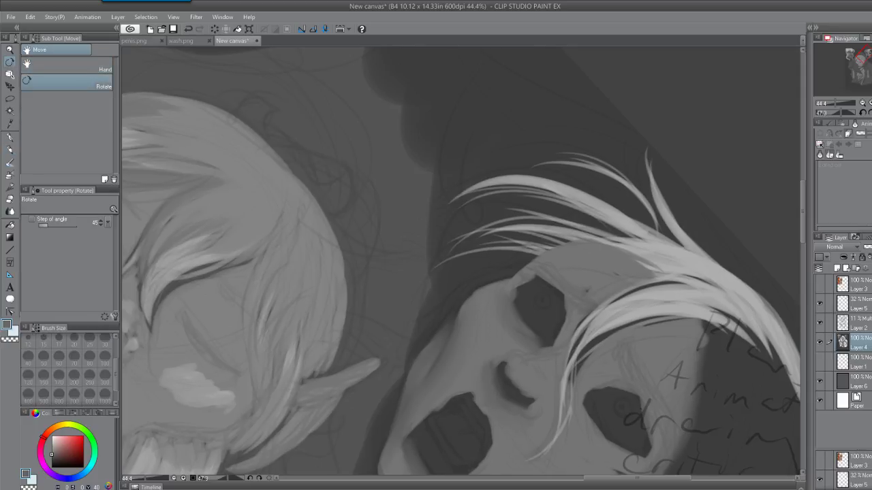
key(ctrl+@)
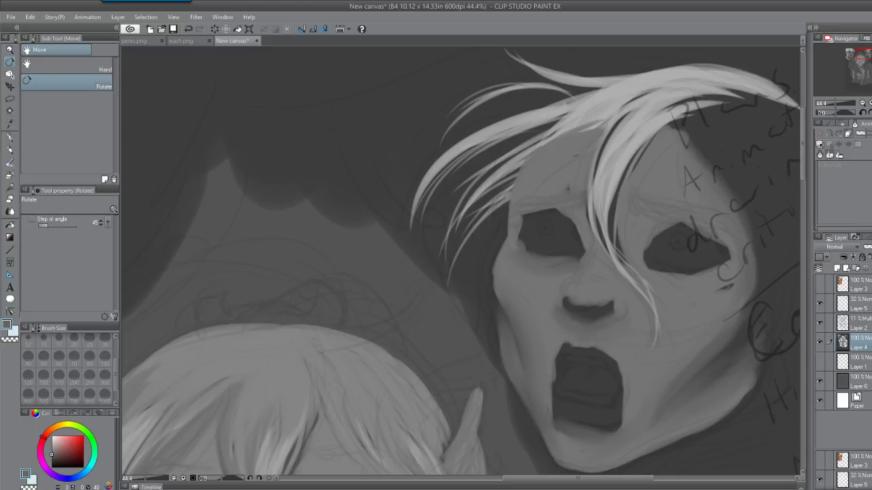
drag(577, 478, 618, 477)
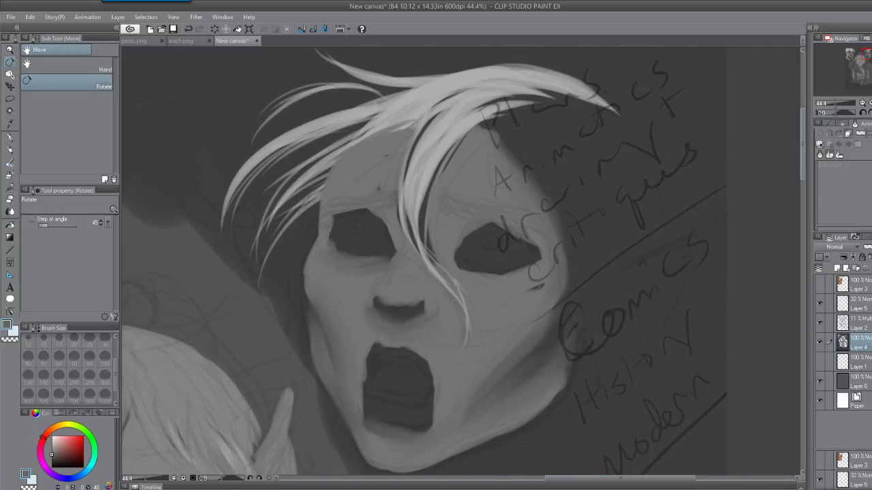
drag(803, 144, 803, 139)
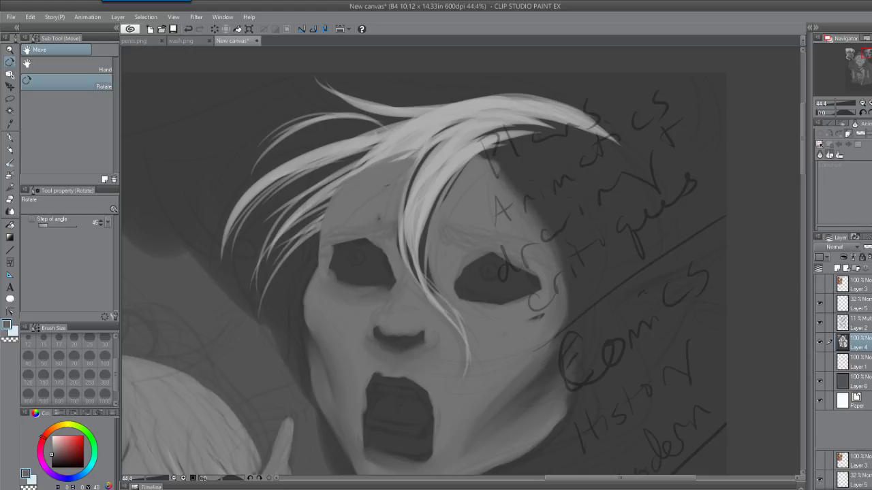
Switch to OBS Studio to check the streaming status, and return to Clip Studio Paint
key(alt+Tab)
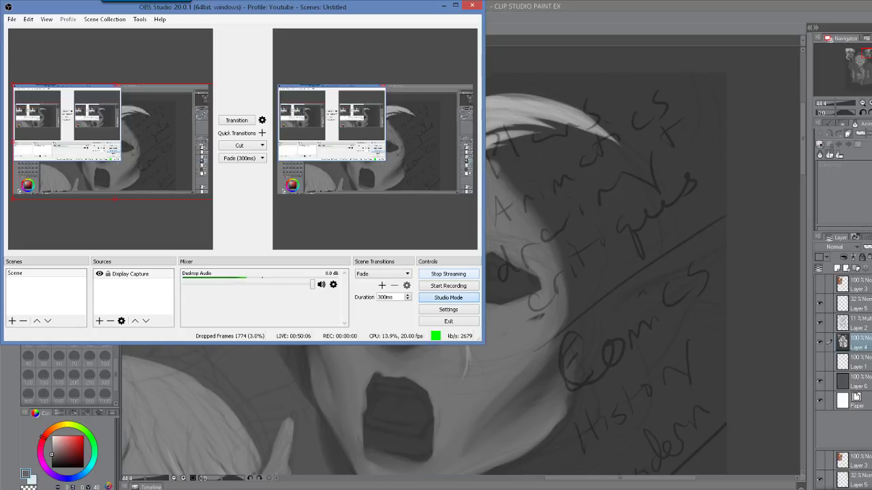
key(alt+Tab)
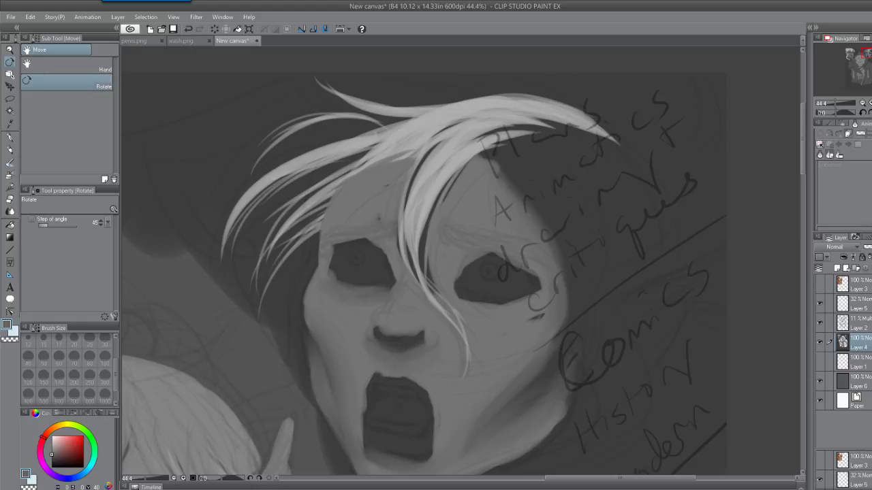
Enlarge the open-mouthed figure's face to 48.3% and activate the Lighter pencil for painting it
key(/)
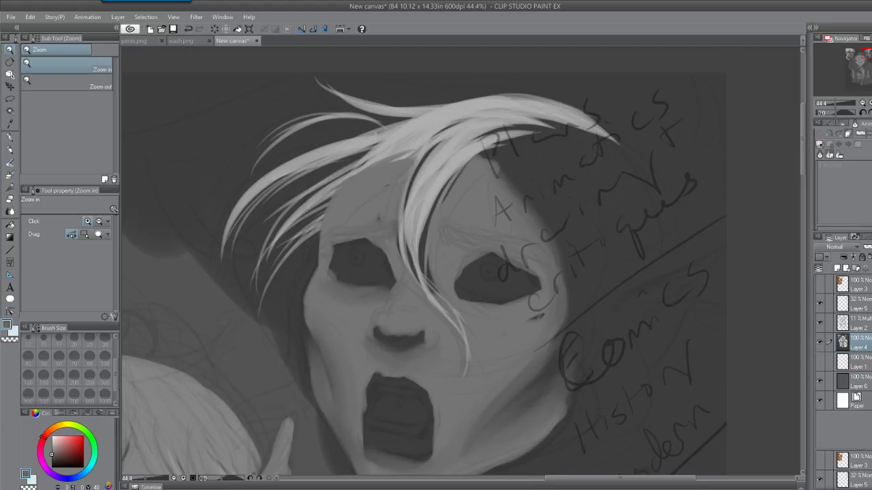
key(ctrl+minus)
key(ctrl+minus)
scroll(575, 391, up, 5)
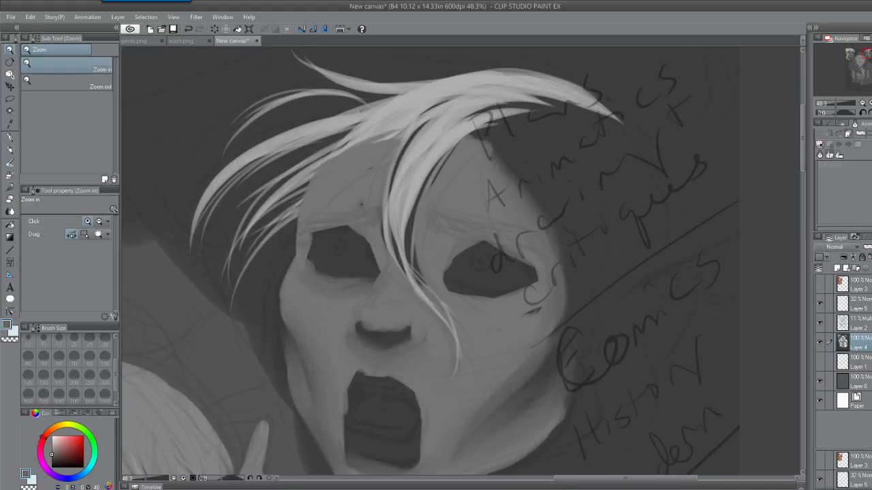
key(p)
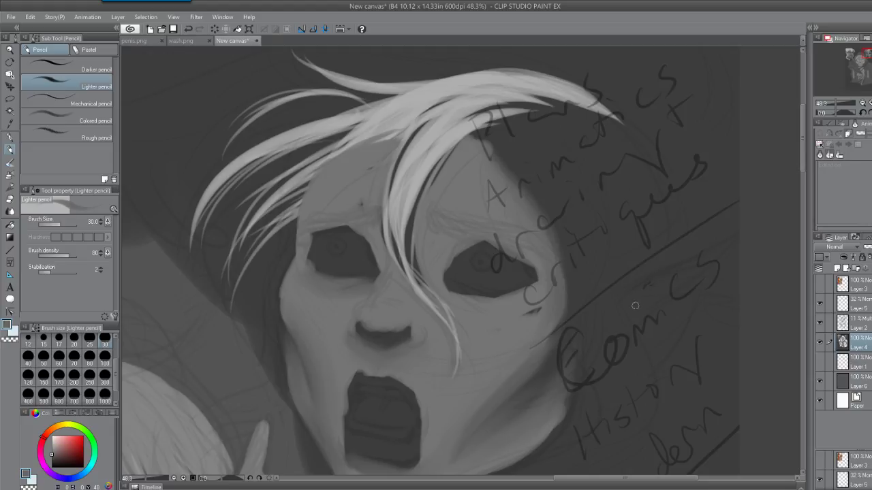